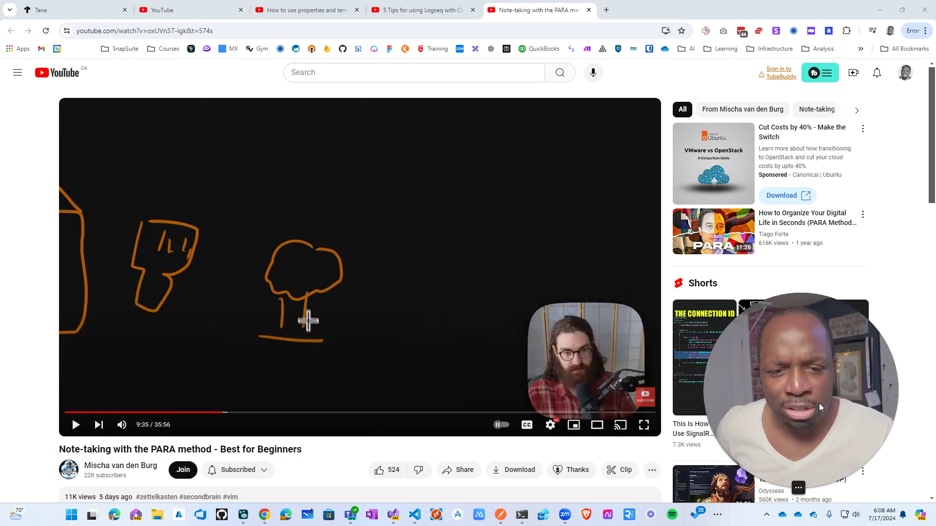
- Jump the PARA method video back to 3:50, resume it, and pause the ad that starts
scroll(122, 380, "down", 2)
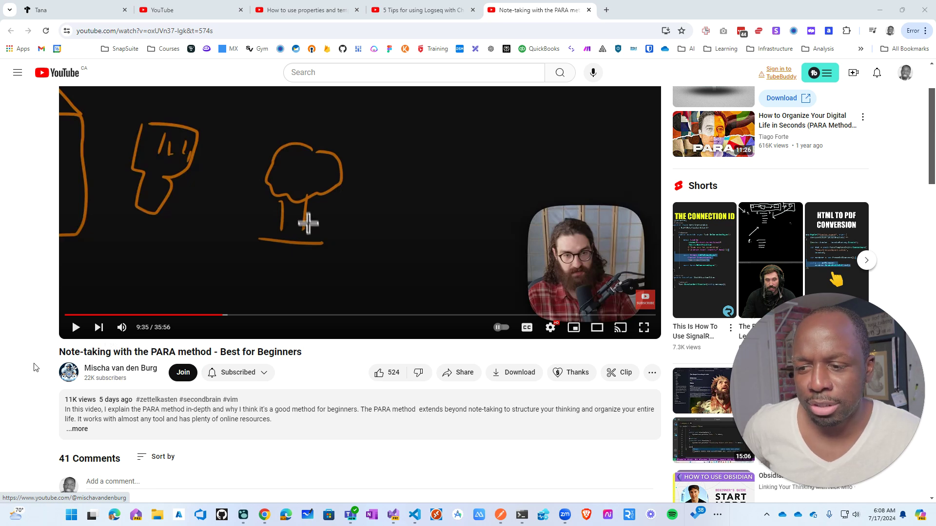
scroll(40, 369, "up", 2)
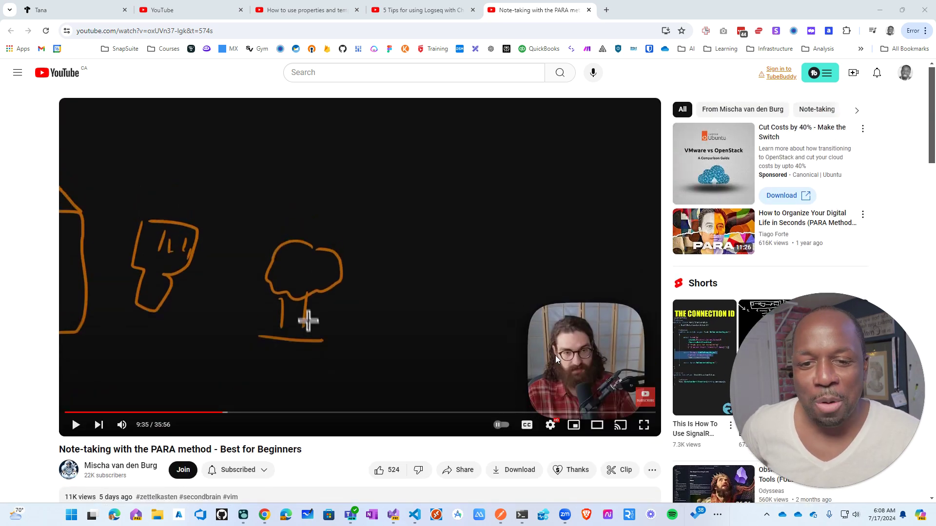
left_click(129, 413)
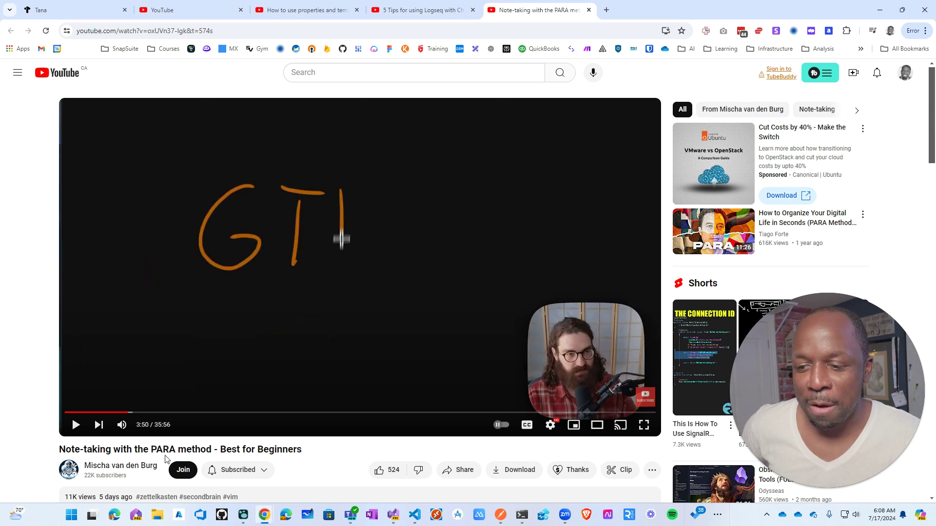
key("space")
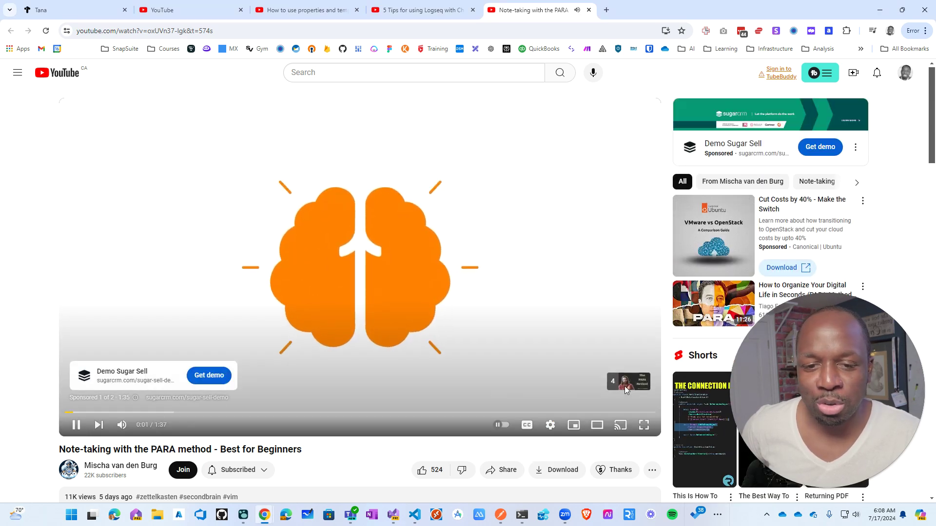
left_click(77, 427)
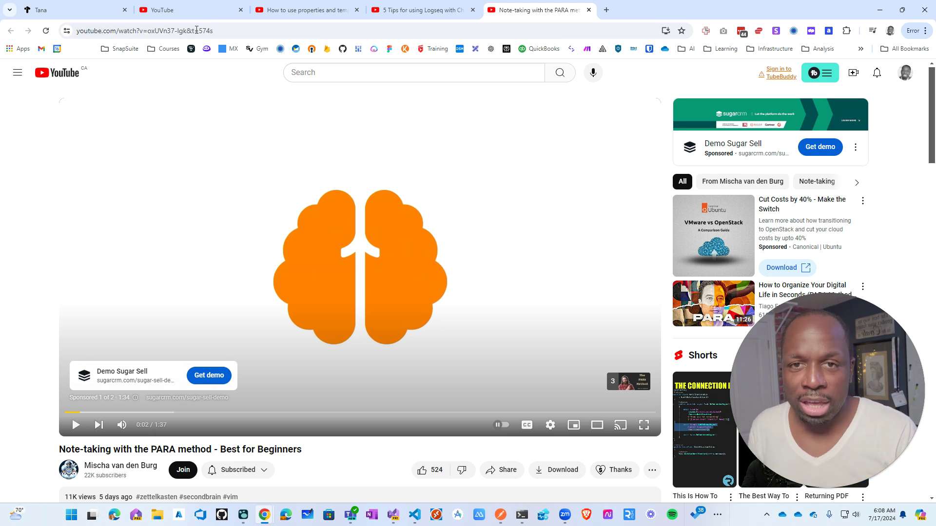
- In a new tab, search 'the second brain' and open the Building a Second Brain listing
left_click(607, 6)
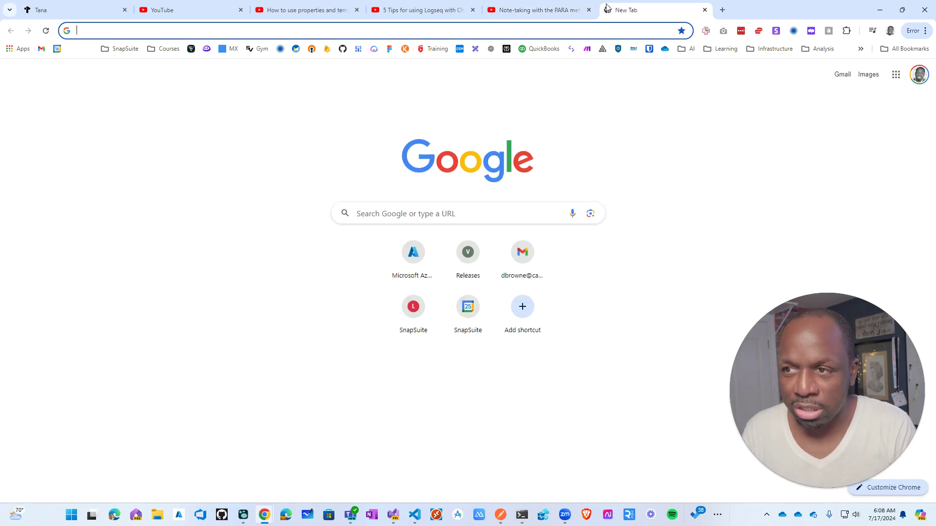
type("the second brain")
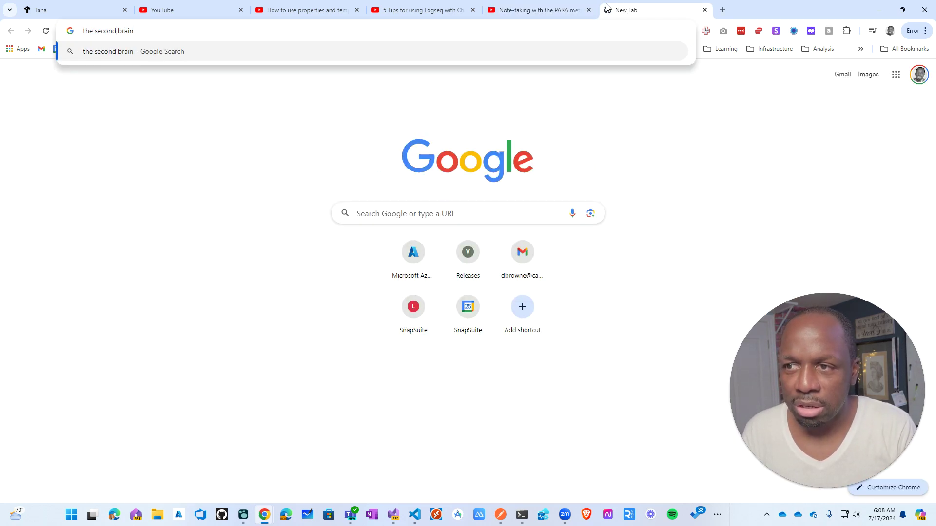
key("Return")
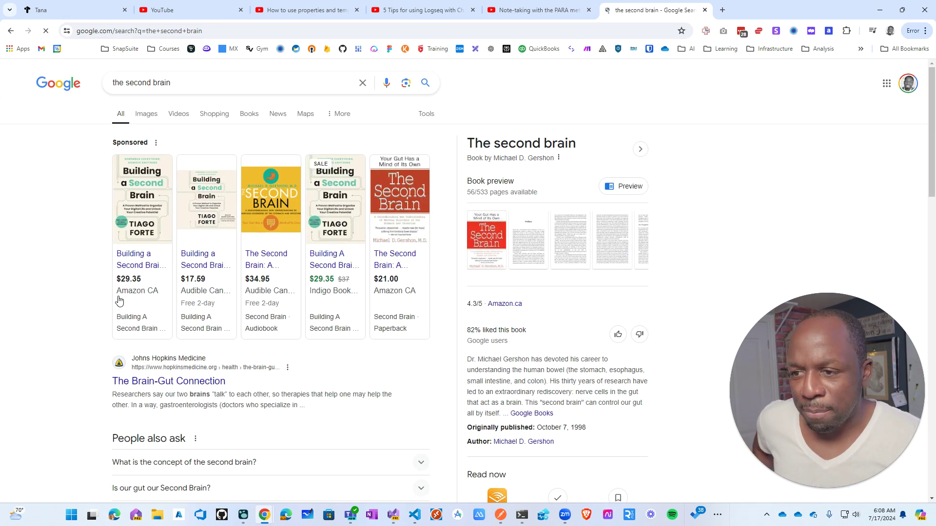
left_click(141, 259)
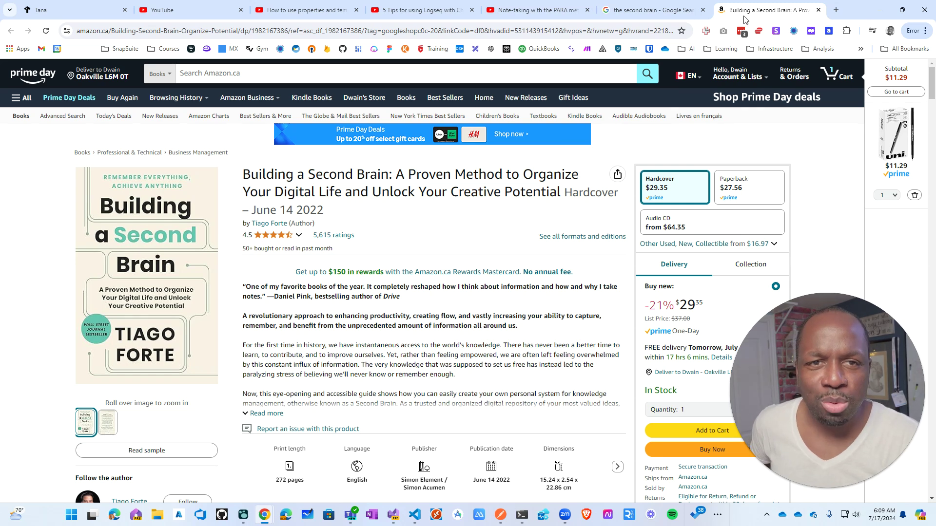
- Skip the ad, play the PARA video to 3:56 and pause, then switch to the xkcd window
left_click(536, 10)
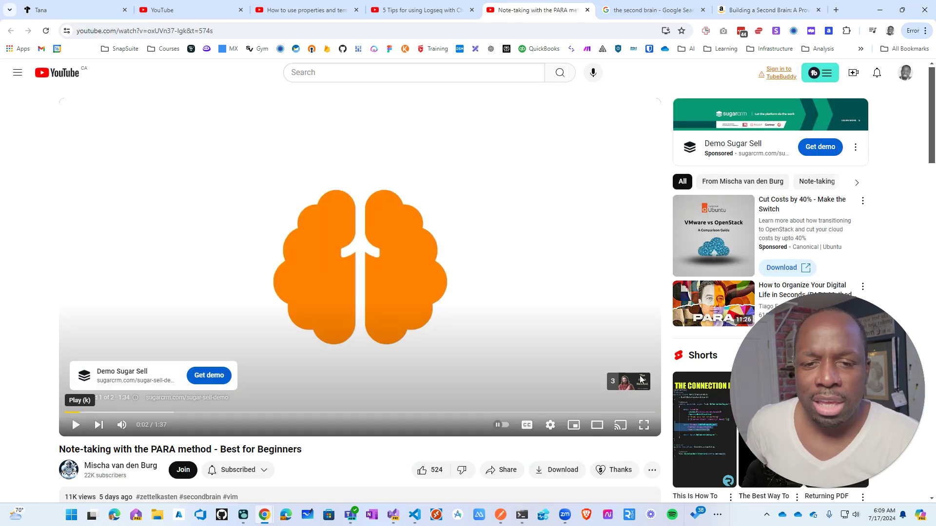
left_click(399, 373)
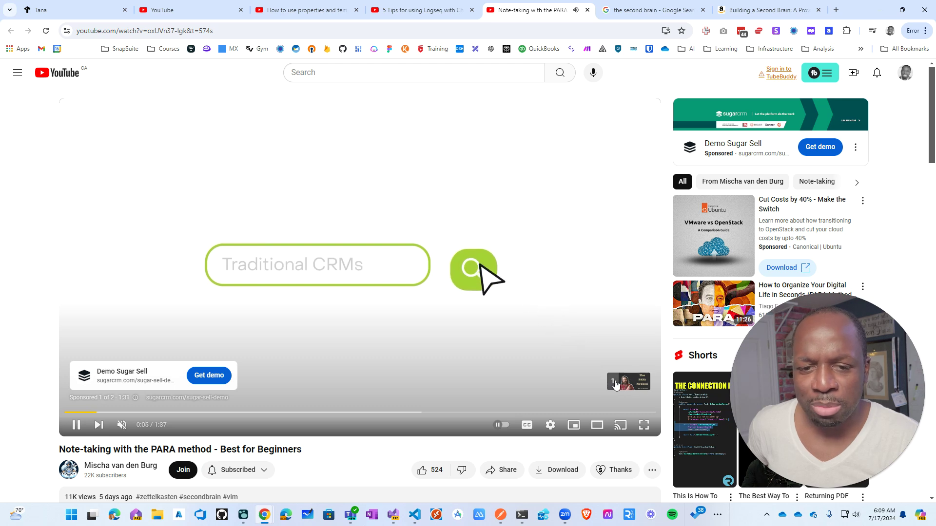
left_click(624, 382)
left_click(74, 425)
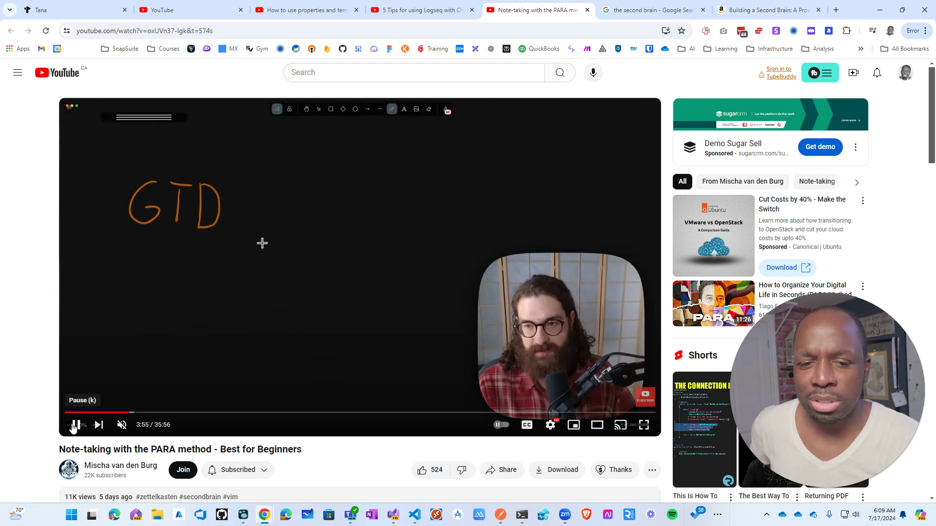
left_click(74, 425)
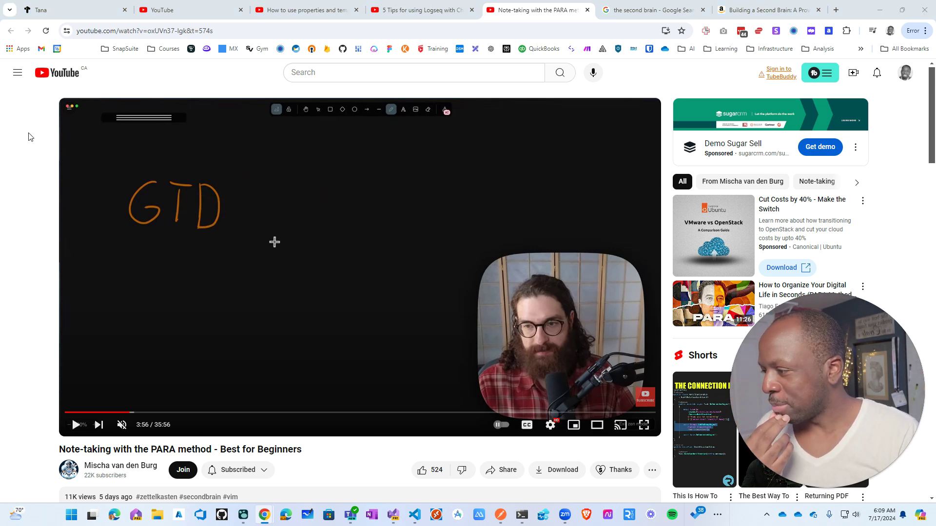
key("alt+Tab")
- Maximize the xkcd 'Is It Worth the Time?' window and scroll through the comic
double_click(332, 72)
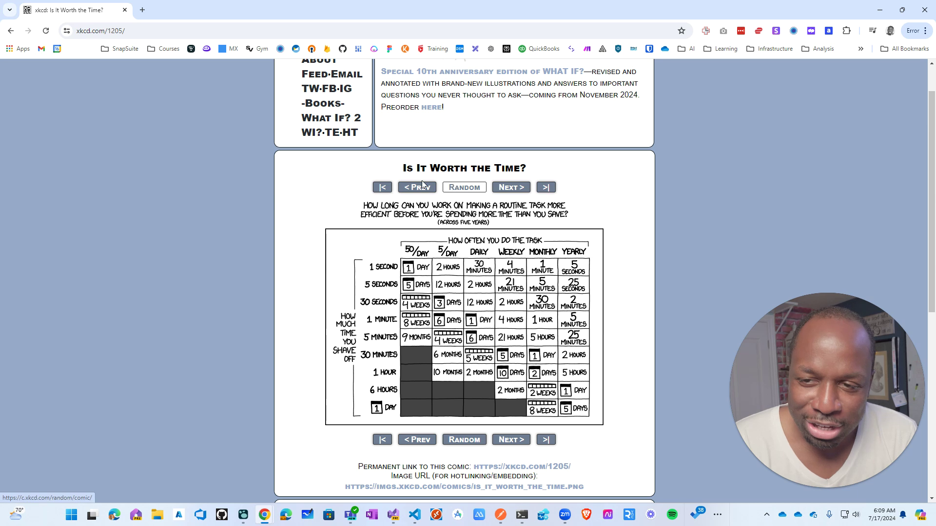
scroll(310, 140, "up", 1)
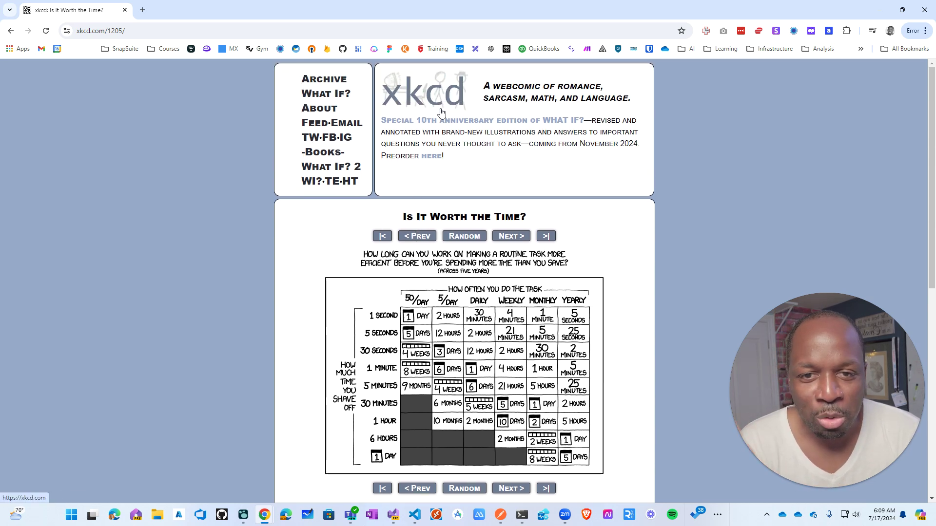
scroll(464, 188, "down", 1)
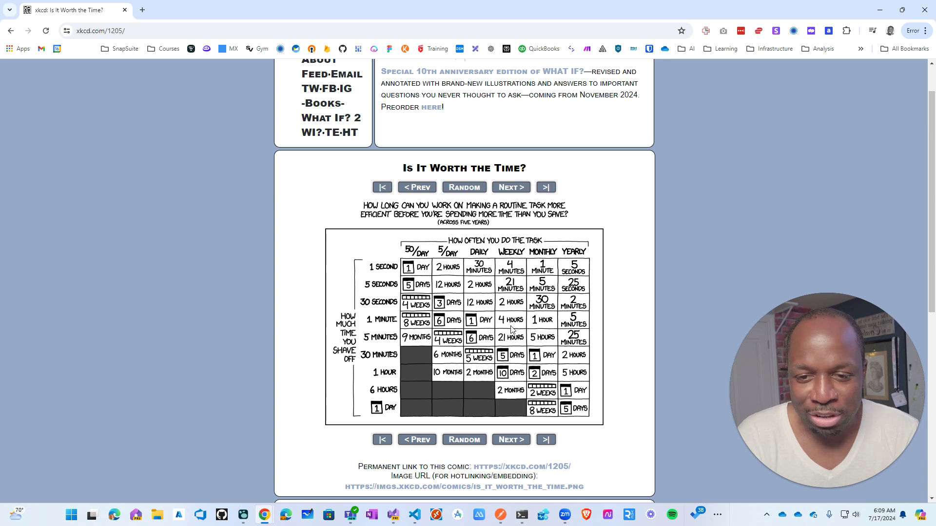
mouse_move(515, 330)
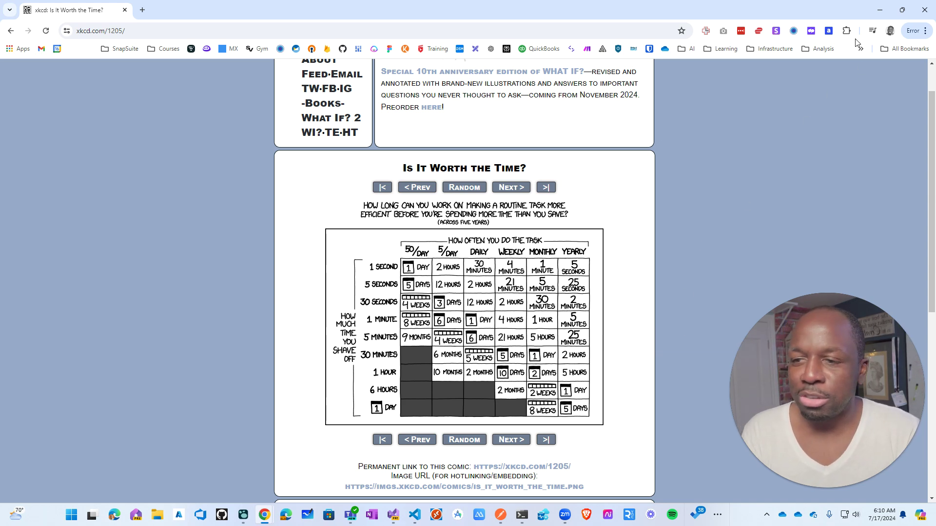
- Minimize xkcd, seek ahead in the PARA video, and switch to the '5 Tips for using Logseq with ChatGPT' video
left_click(880, 9)
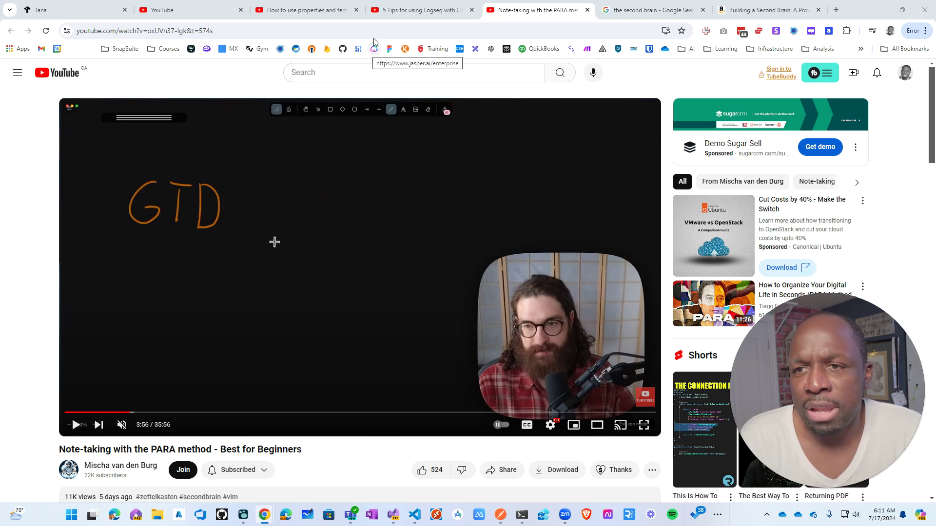
mouse_move(397, 18)
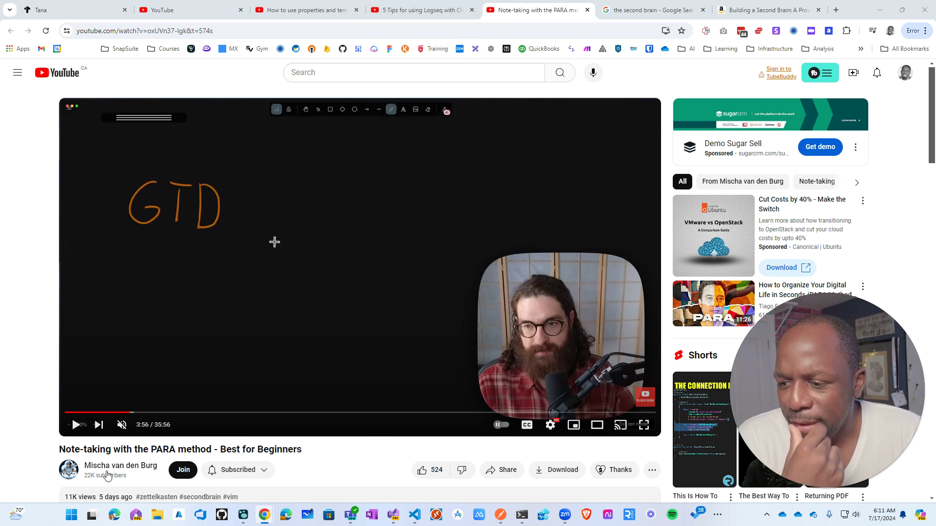
left_click_drag(172, 412, 246, 417)
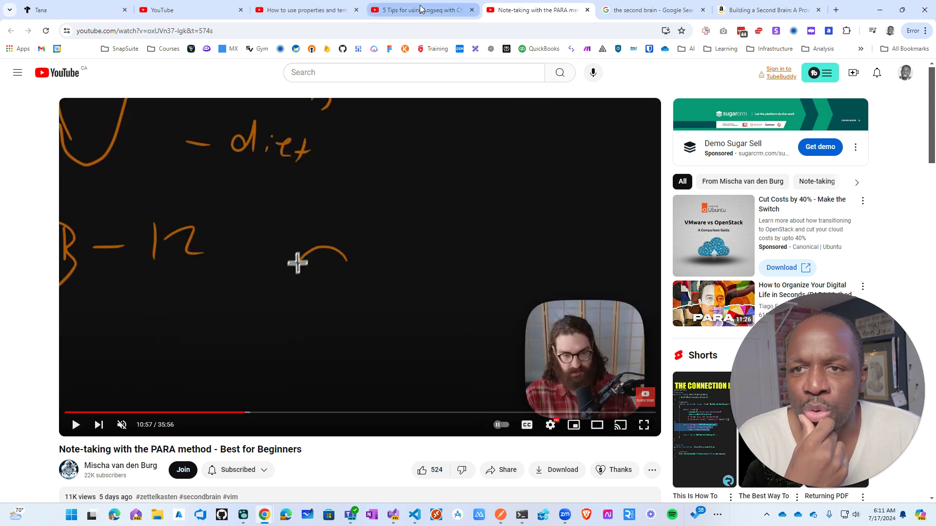
left_click(422, 9)
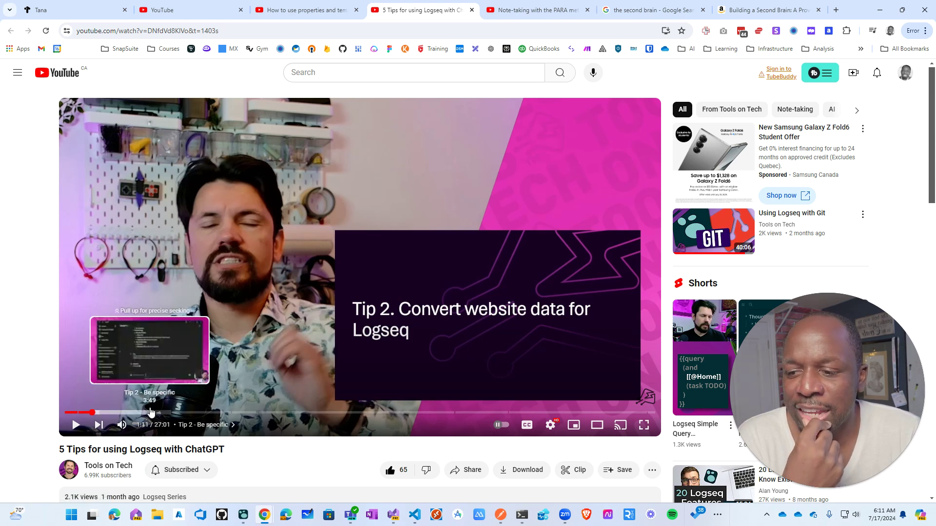
- Open the Tools on Tech channel page and scroll through its videos
scroll(150, 412, "down", 4)
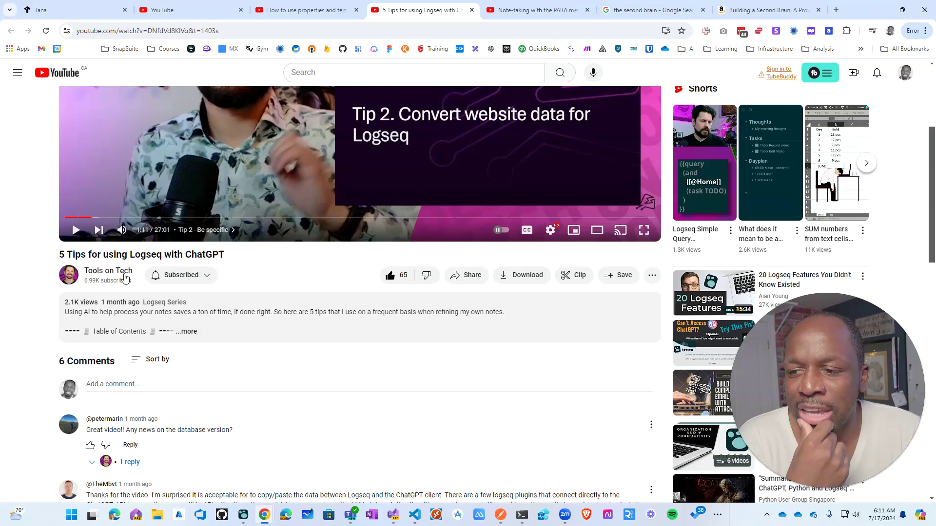
left_click(117, 275)
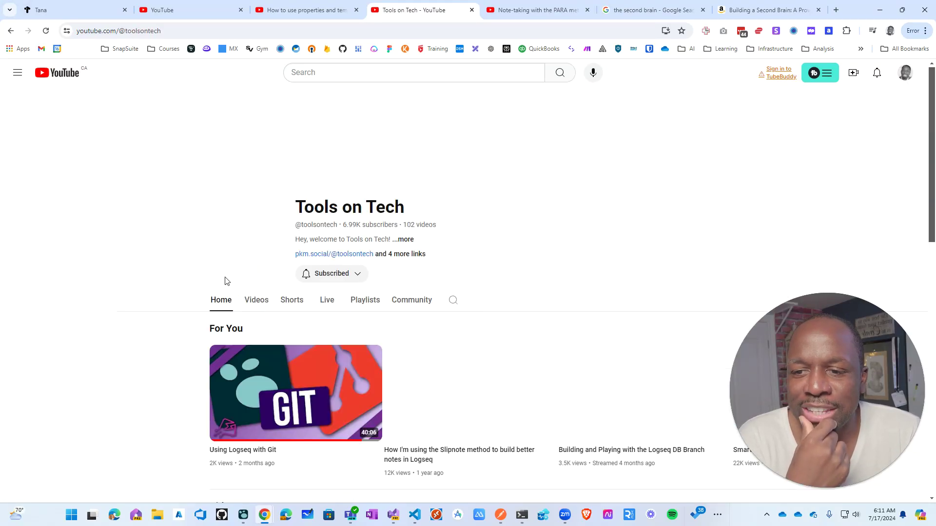
scroll(499, 310, "down", 2)
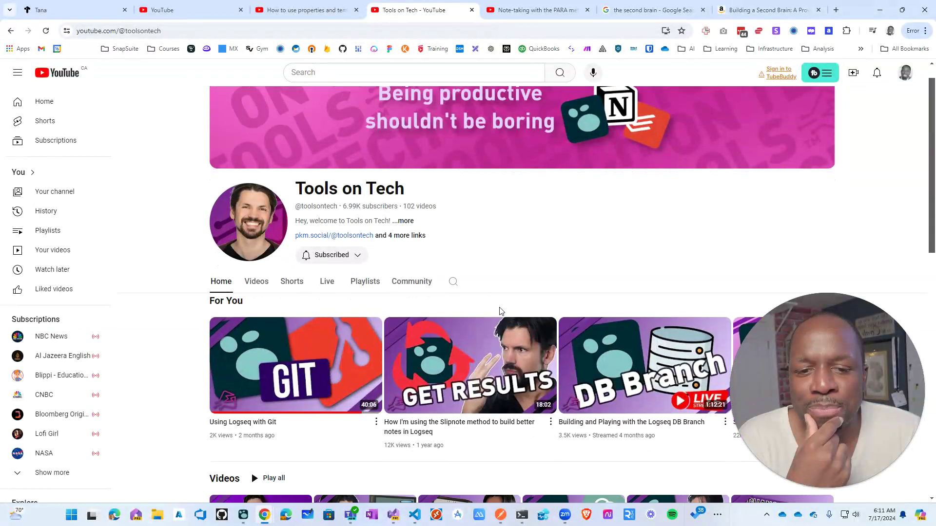
scroll(513, 274, "down", 2)
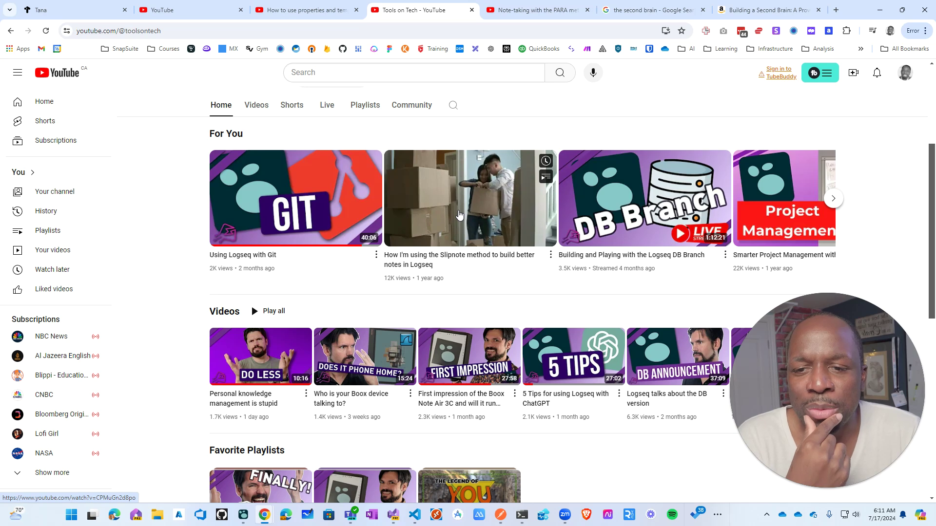
- Switch to the properties and templates video, select 'templates' in its title, and play it to 5:28
mouse_move(315, 224)
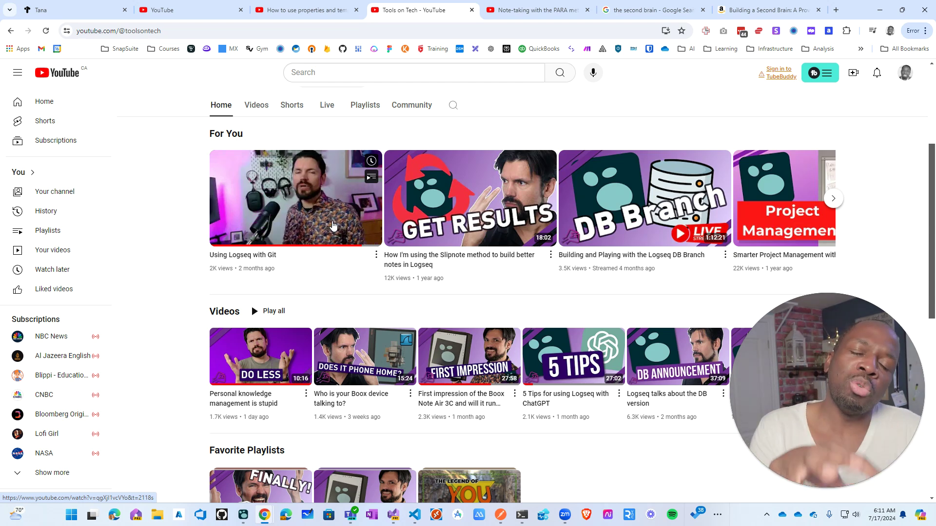
left_click(306, 10)
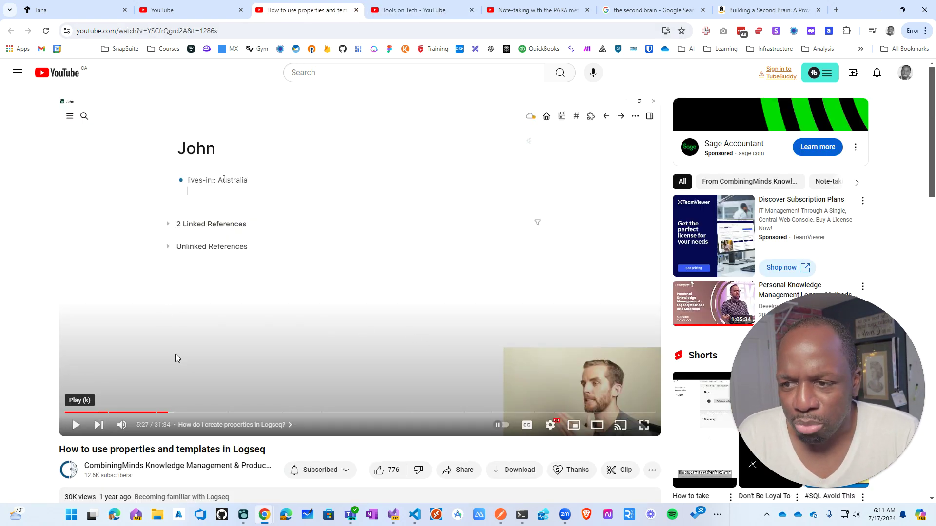
left_click(167, 413)
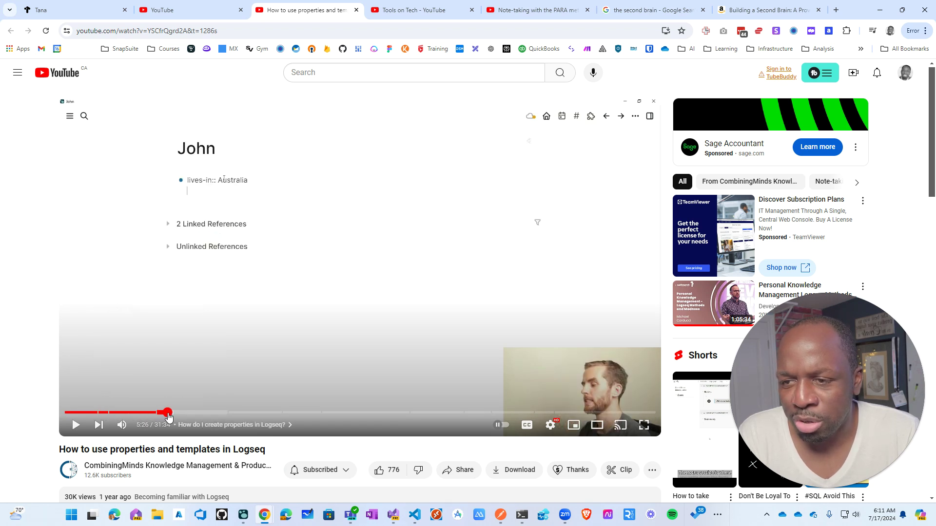
left_click_drag(177, 449, 232, 450)
double_click(133, 449)
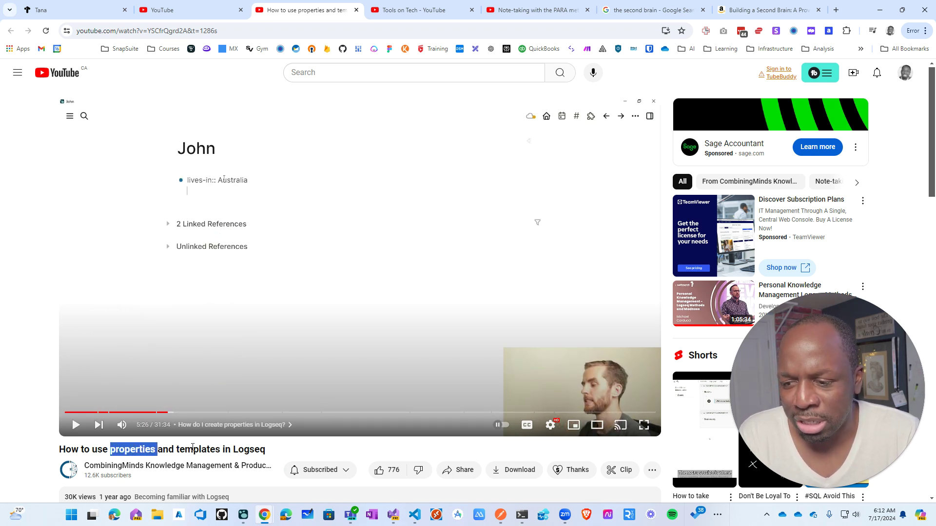
double_click(219, 449)
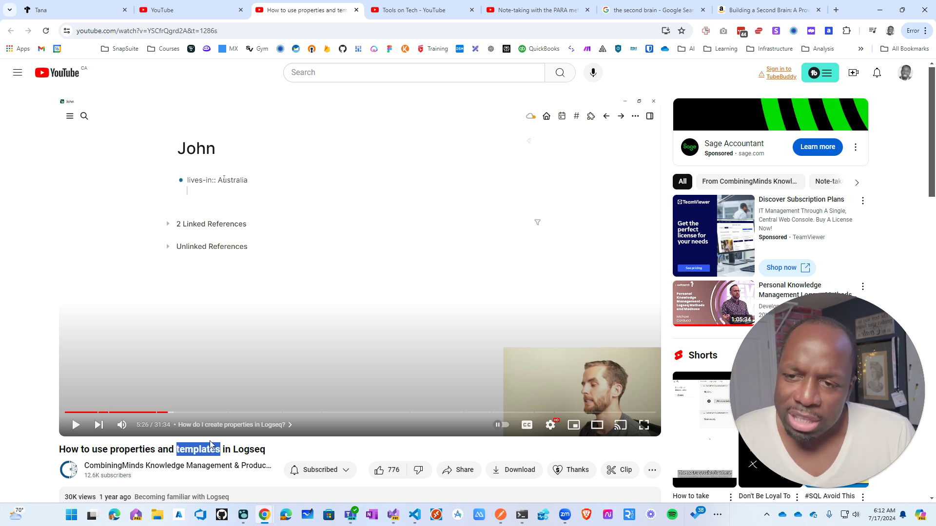
left_click(332, 285)
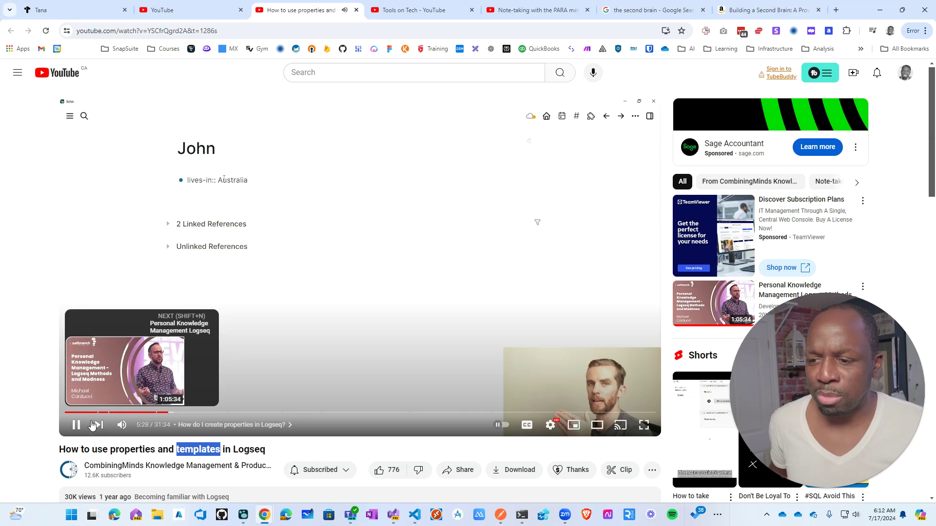
left_click(332, 332)
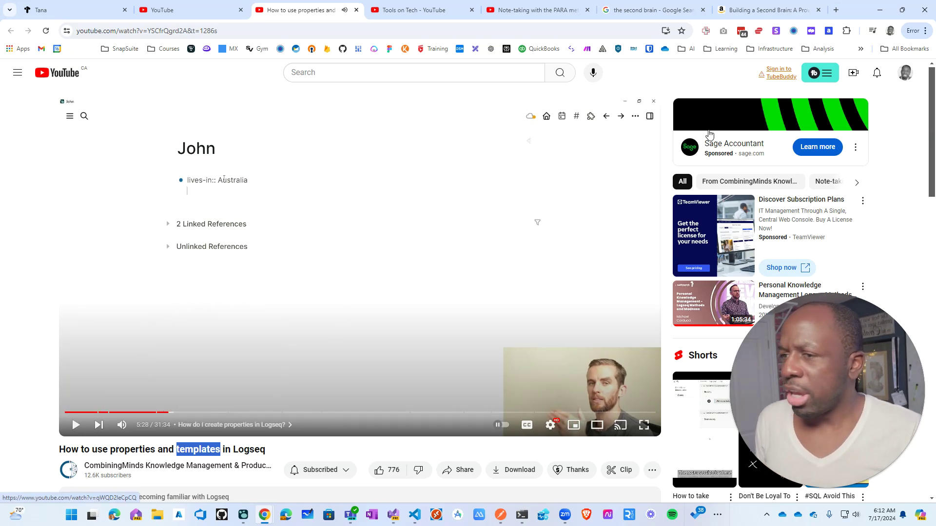
- Minimize Chrome and bring up the Logseq journals window
left_click(880, 10)
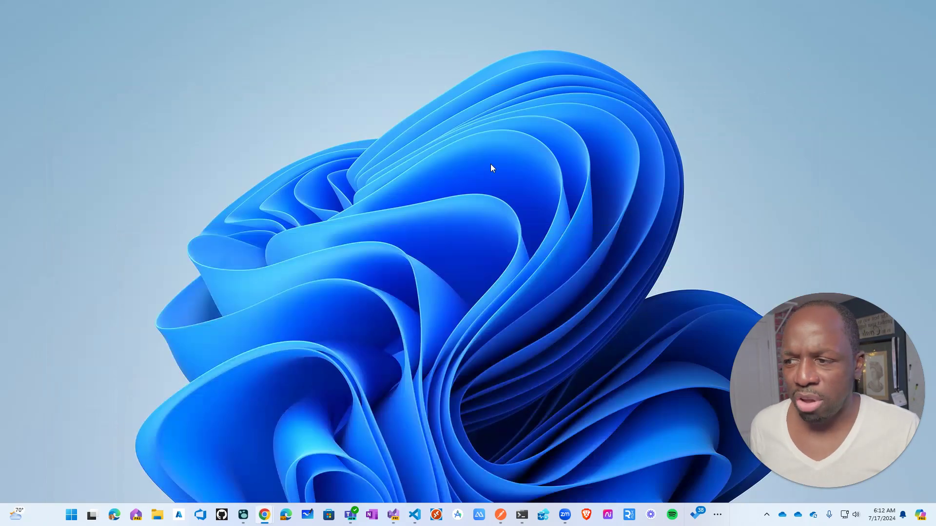
mouse_move(243, 514)
left_click(271, 473)
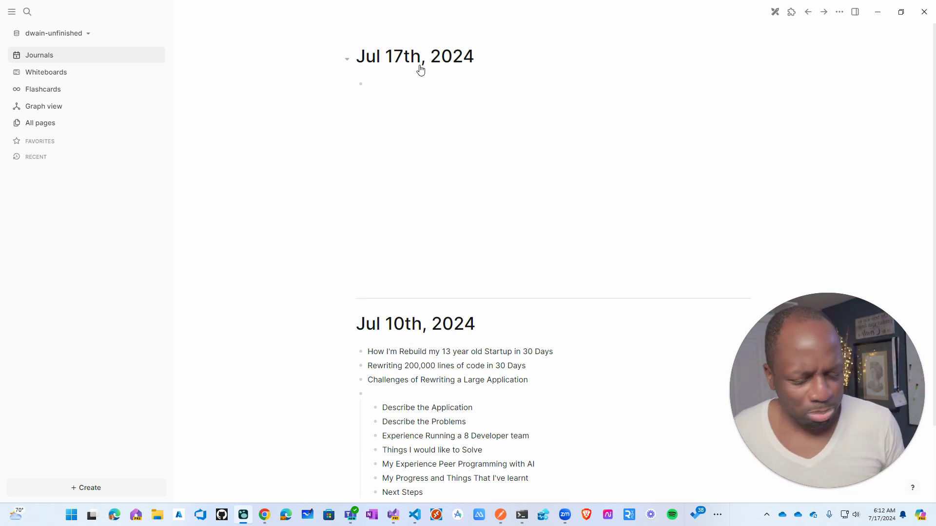
- Search the Start menu for 'wh' to launch Microsoft Whiteboard
key("super")
type("wh")
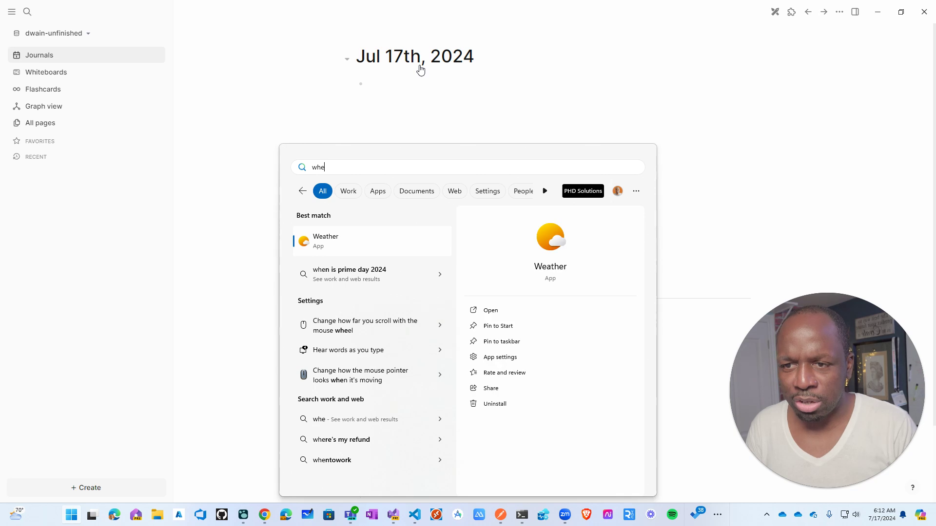
key("Down")
key("Up")
key("Up")
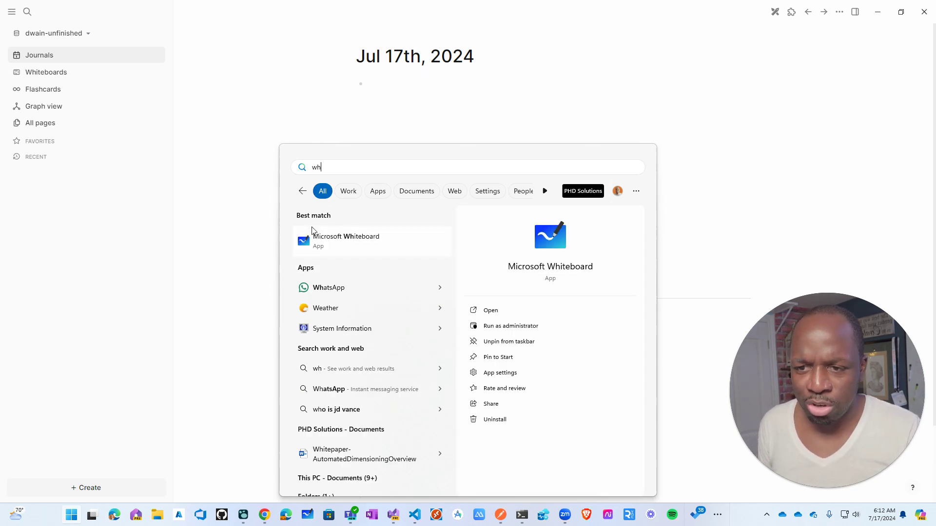
key("Escape")
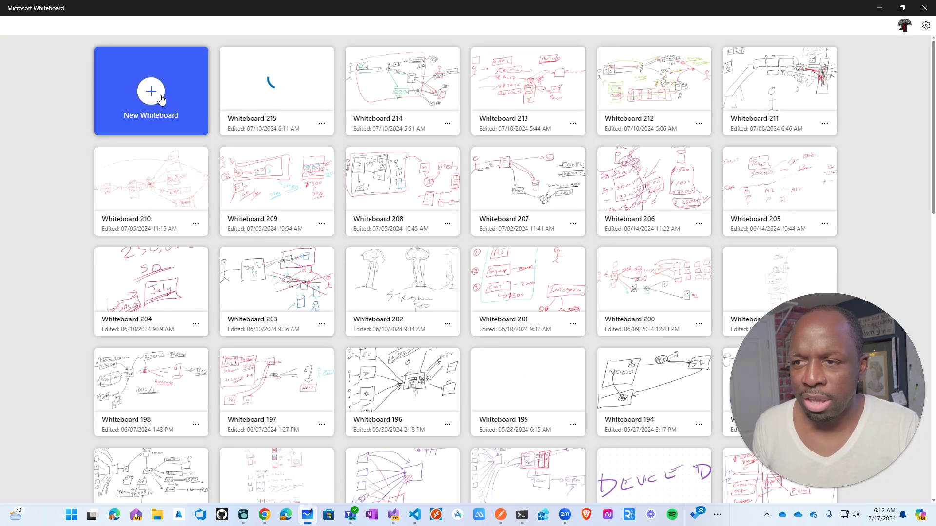
- Create a blank whiteboard and draw a box with an entry arrow and a stick figure
left_click(161, 100)
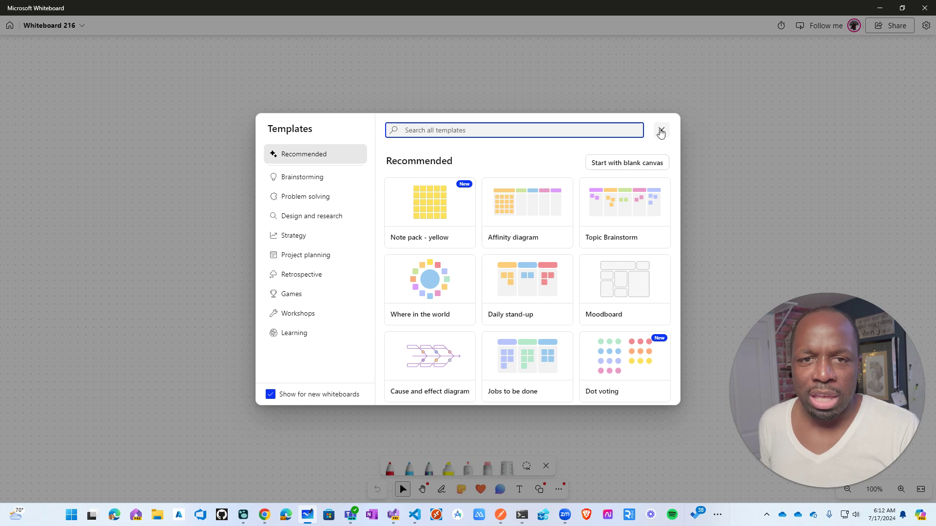
left_click(662, 130)
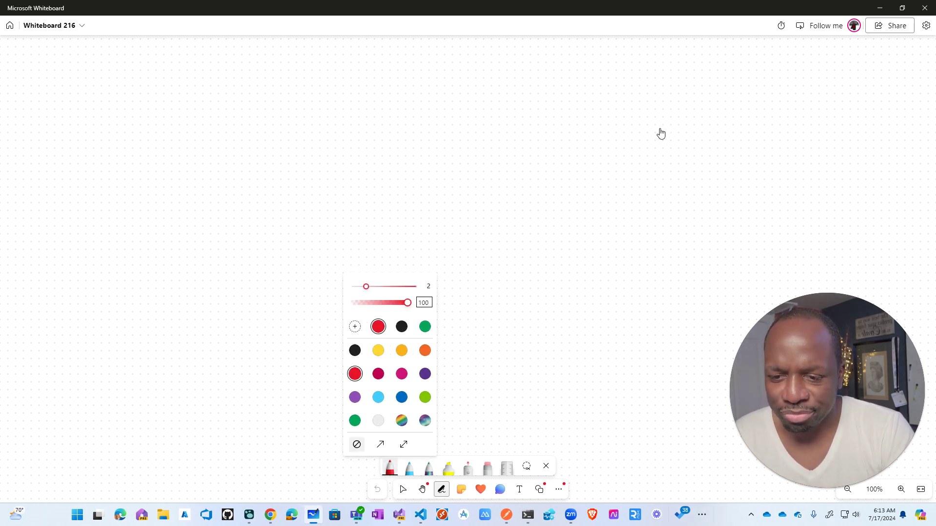
mouse_move(246, 157)
left_mouse_down()
mouse_move(254, 103)
mouse_move(313, 91)
mouse_move(528, 87)
mouse_move(517, 343)
mouse_move(251, 326)
mouse_move(247, 210)
left_mouse_up()
left_click_drag(189, 183, 304, 186)
left_click_drag(287, 175, 274, 198)
mouse_move(353, 166)
left_mouse_down()
mouse_move(334, 224)
mouse_move(362, 218)
mouse_move(368, 199)
left_mouse_up()
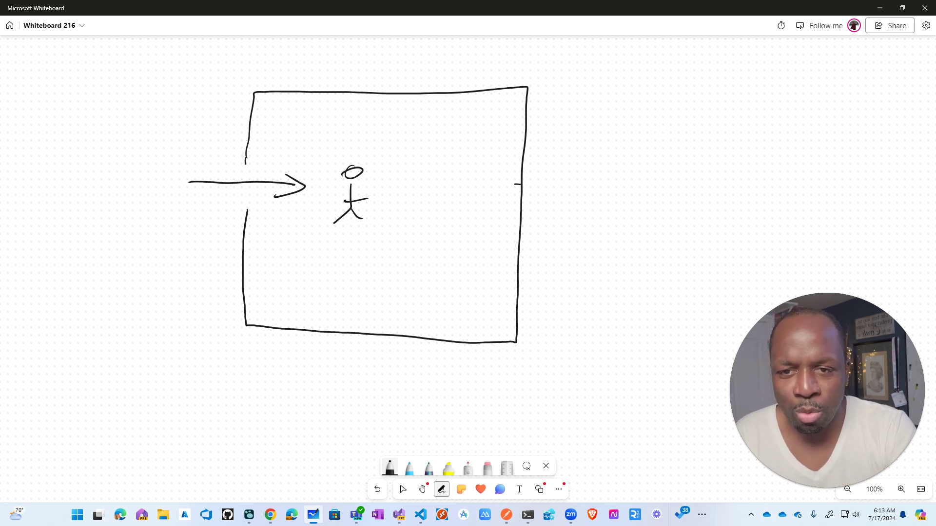
mouse_move(515, 185)
left_mouse_down()
mouse_move(521, 206)
mouse_move(504, 204)
mouse_move(496, 189)
mouse_move(505, 190)
mouse_move(378, 190)
mouse_move(383, 195)
left_mouse_up()
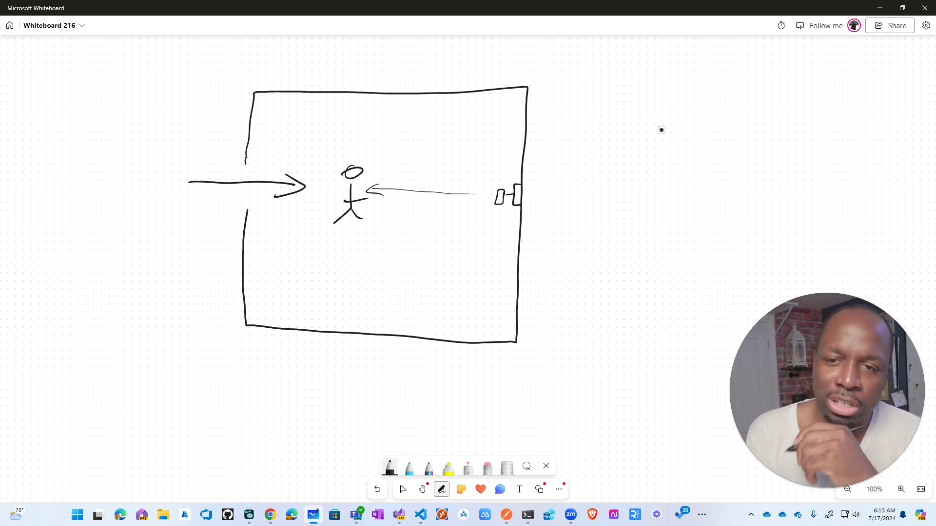
- Sketch a seated figure at a desk with a monitor, plus a struck-through 200 with fanning lines
left_click_drag(422, 152, 442, 190)
left_click_drag(423, 183, 435, 180)
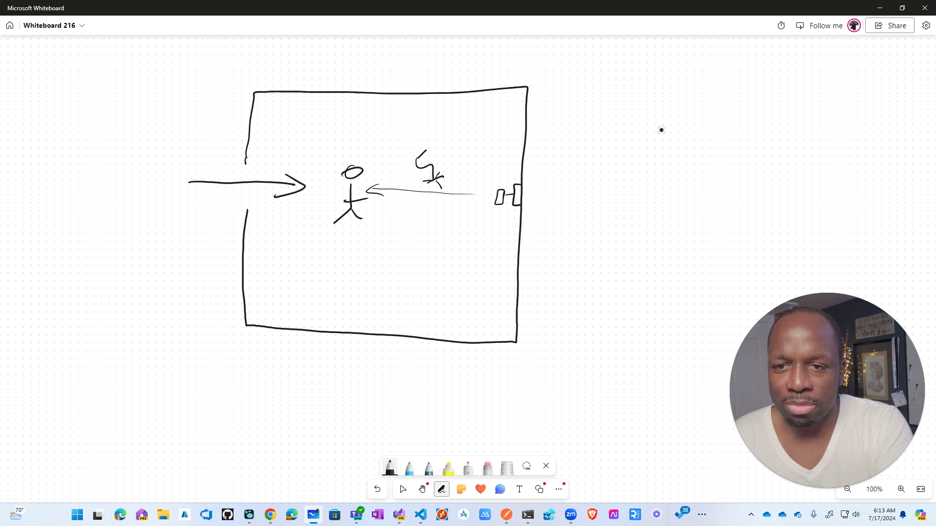
left_click_drag(418, 147, 418, 160)
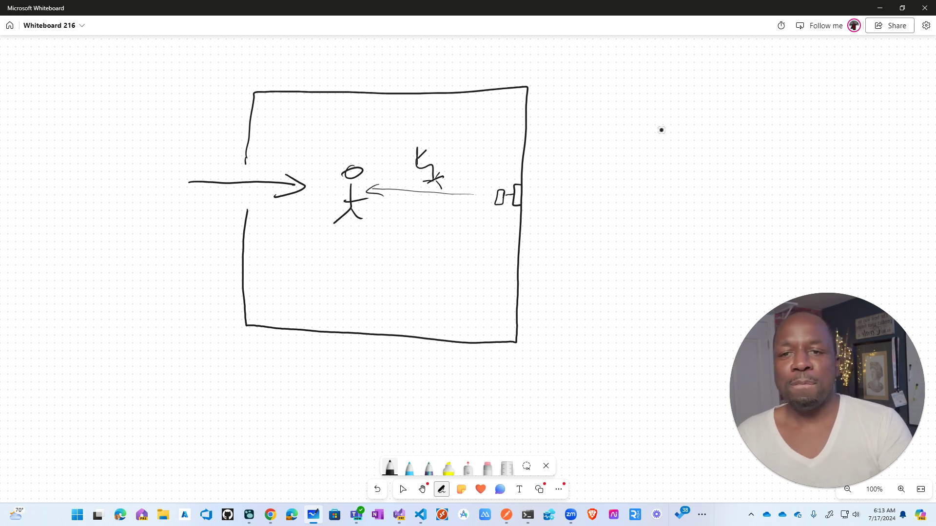
mouse_move(445, 114)
left_mouse_down()
mouse_move(472, 135)
mouse_move(511, 120)
mouse_move(511, 149)
mouse_move(522, 121)
left_mouse_up()
mouse_move(440, 145)
left_mouse_down()
mouse_move(483, 144)
mouse_move(479, 205)
mouse_move(516, 222)
mouse_move(414, 145)
mouse_move(423, 108)
left_mouse_up()
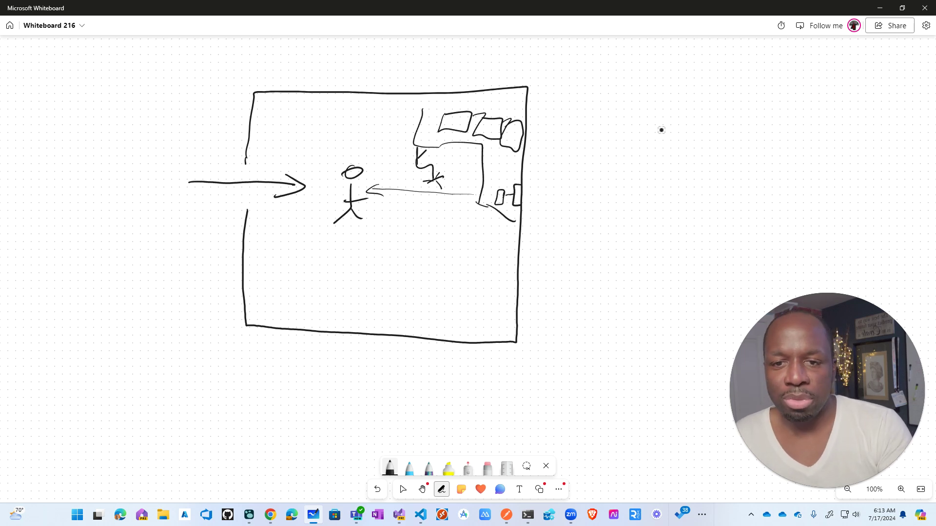
mouse_move(510, 239)
left_mouse_down()
mouse_move(527, 237)
mouse_move(502, 248)
mouse_move(474, 239)
mouse_move(468, 248)
left_mouse_up()
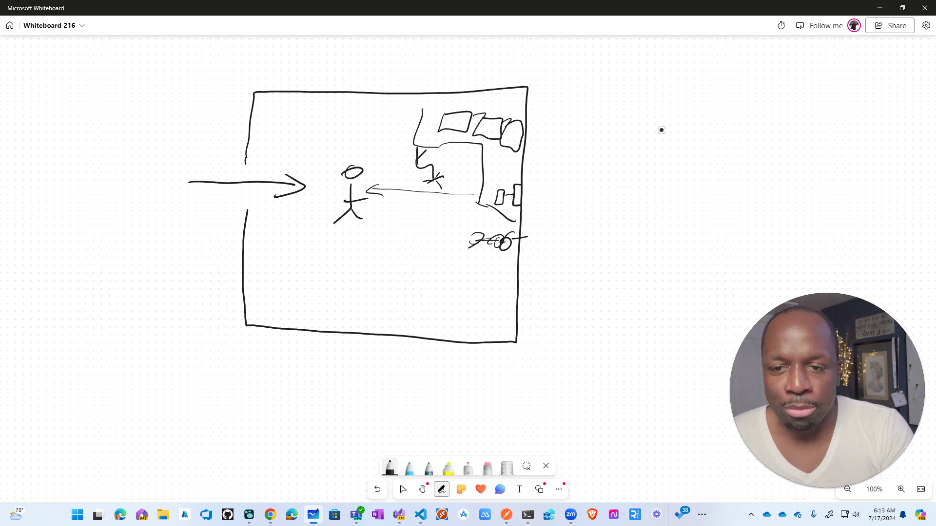
left_click_drag(424, 219, 468, 244)
left_click_drag(422, 276, 470, 257)
left_click_drag(418, 242, 467, 238)
left_click_drag(415, 264, 445, 257)
mouse_move(418, 223)
left_mouse_down()
mouse_move(455, 241)
mouse_move(457, 224)
left_mouse_up()
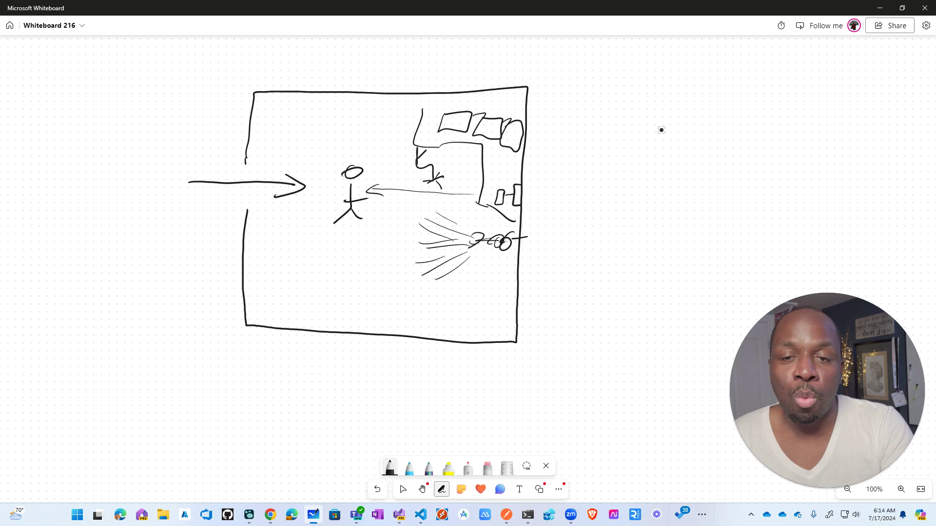
- Handwrite an underlined heading starting with 'PR' to the right of the box
left_click_drag(559, 166, 559, 191)
mouse_move(560, 169)
left_mouse_down()
mouse_move(576, 161)
mouse_move(561, 178)
mouse_move(582, 173)
mouse_move(585, 188)
left_mouse_up()
left_click_drag(599, 178, 600, 185)
mouse_move(603, 177)
left_mouse_down()
mouse_move(606, 186)
mouse_move(655, 173)
left_mouse_up()
left_click_drag(564, 206, 651, 193)
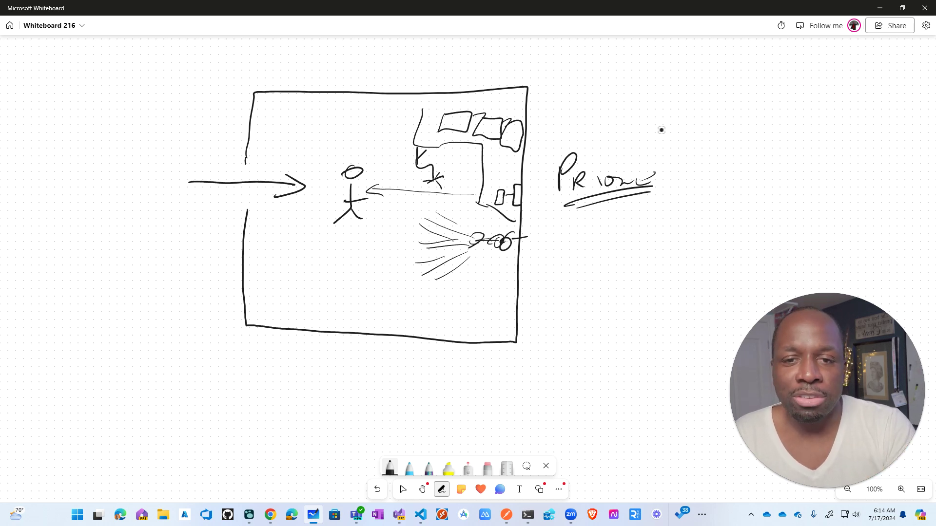
- Draw two lined note icons stacked under the heading
mouse_move(566, 242)
left_mouse_down()
mouse_move(605, 239)
mouse_move(602, 251)
left_mouse_up()
mouse_move(568, 267)
left_mouse_down()
mouse_move(622, 241)
mouse_move(563, 242)
left_mouse_up()
mouse_move(569, 311)
left_mouse_down()
mouse_move(597, 308)
mouse_move(559, 354)
left_mouse_up()
mouse_move(559, 354)
left_mouse_down()
mouse_move(610, 347)
mouse_move(624, 294)
left_mouse_up()
left_click_drag(575, 333, 603, 331)
left_click_drag(579, 342, 600, 338)
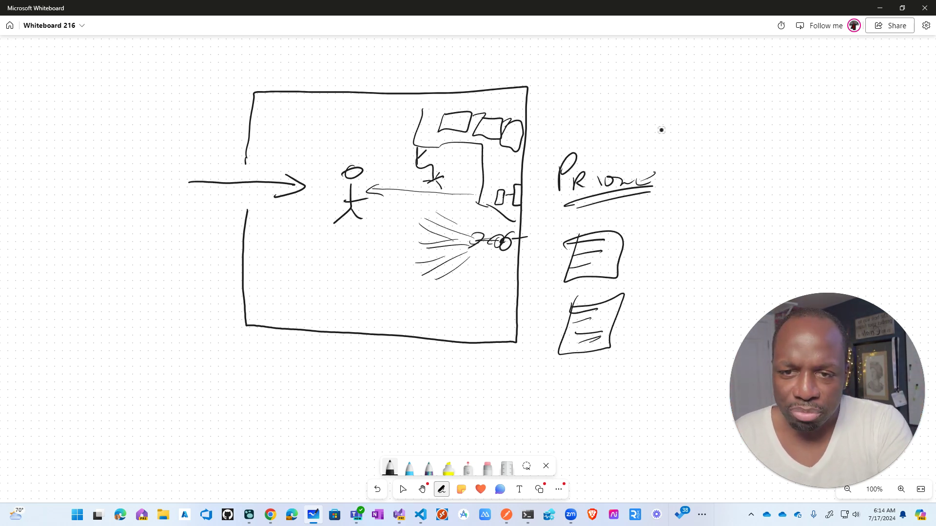
- Add a scribbled box by the desk, a clock, and an upward arrow into the room
mouse_move(493, 160)
left_mouse_down()
mouse_move(494, 170)
mouse_move(509, 159)
mouse_move(493, 161)
mouse_move(507, 164)
left_mouse_up()
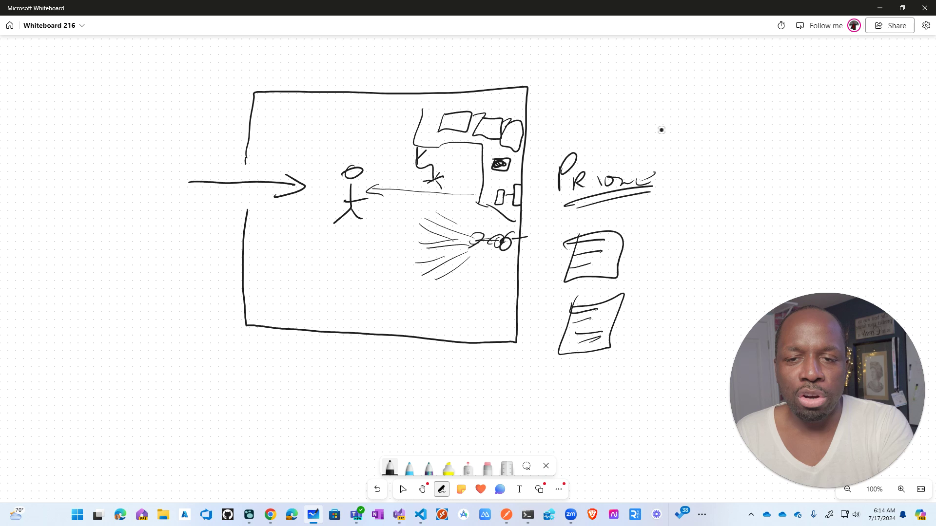
mouse_move(480, 273)
left_mouse_down()
mouse_move(470, 279)
mouse_move(482, 270)
mouse_move(489, 288)
left_mouse_up()
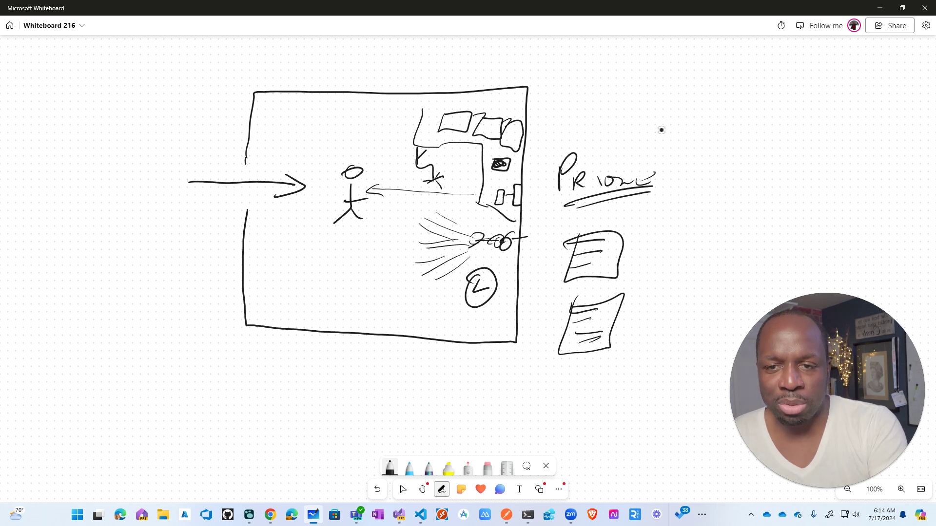
mouse_move(457, 162)
left_mouse_down()
mouse_move(435, 167)
mouse_move(456, 173)
left_mouse_up()
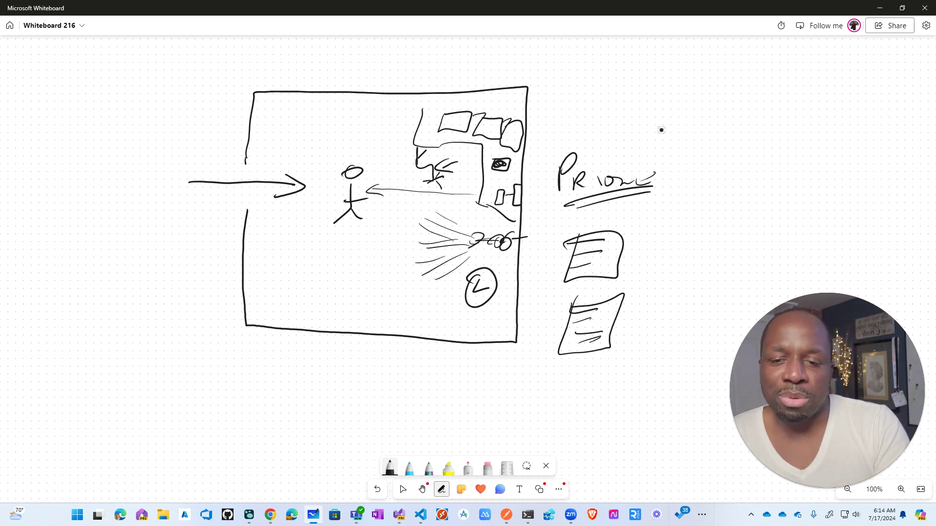
mouse_move(480, 404)
left_mouse_down()
mouse_move(475, 323)
mouse_move(487, 347)
left_mouse_up()
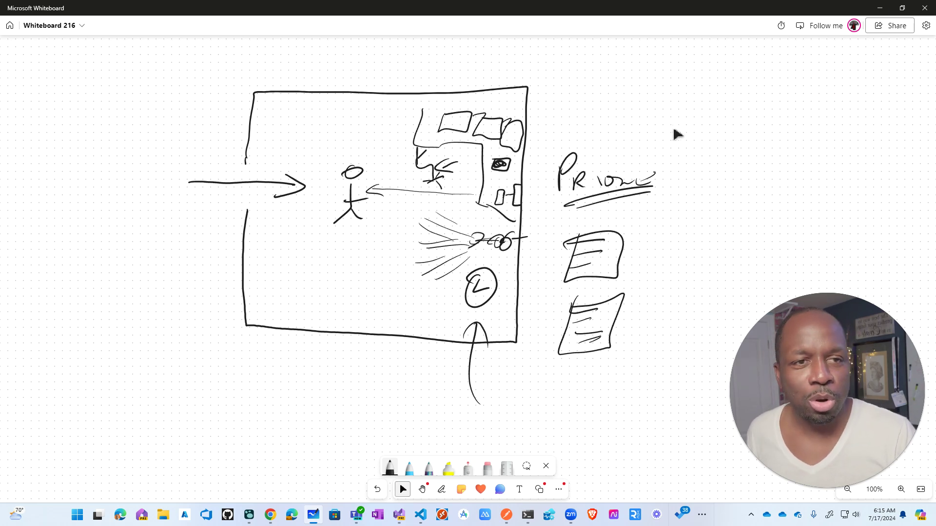
- Switch back to the Logseq journal and launch OneNote from the taskbar
key("alt+Tab")
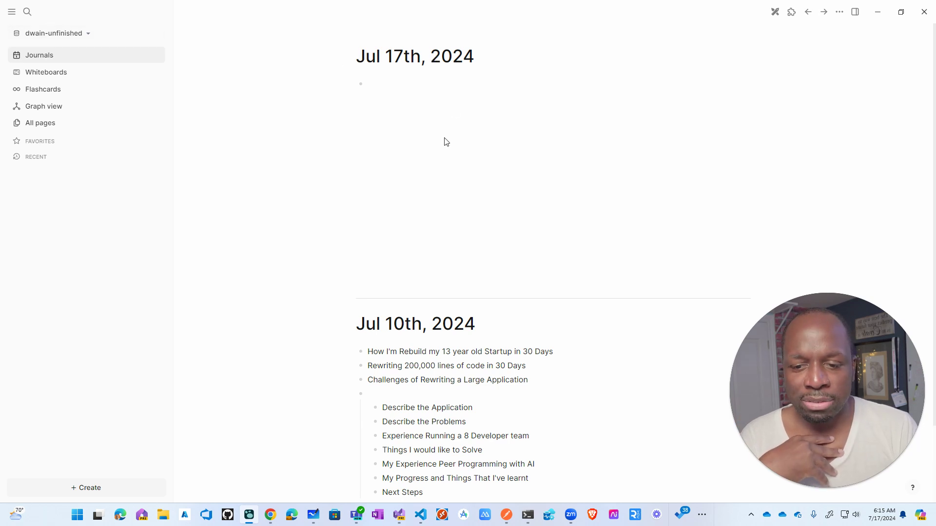
left_click(376, 516)
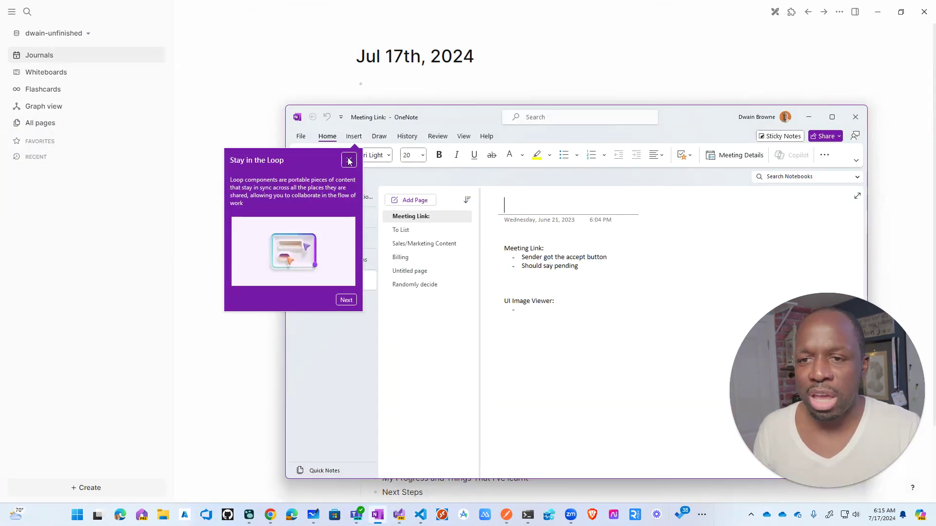
- Browse the 2022 notebook's Discovery, Accounting and Code Snippets sections in OneNote, then minimize OneNote
left_click(360, 155)
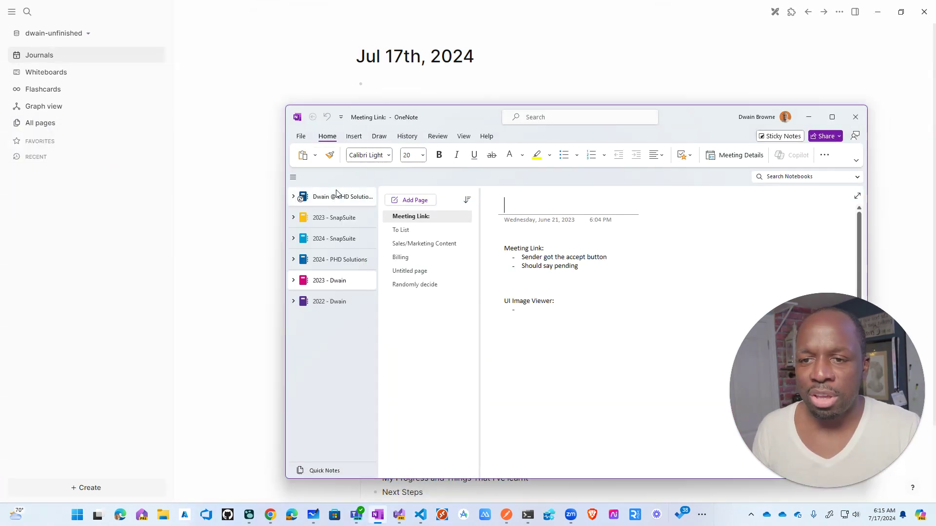
left_click(314, 301)
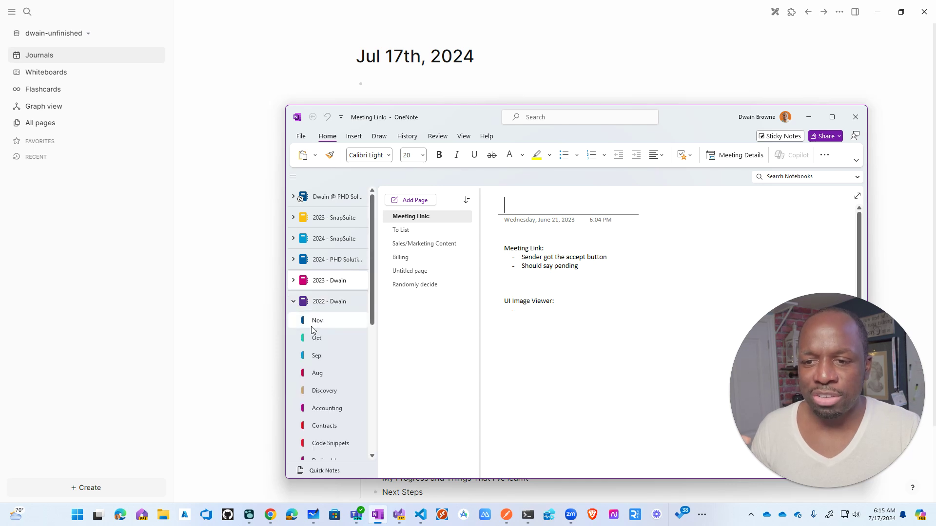
scroll(314, 332, "down", 2)
left_click(324, 321)
left_click(326, 338)
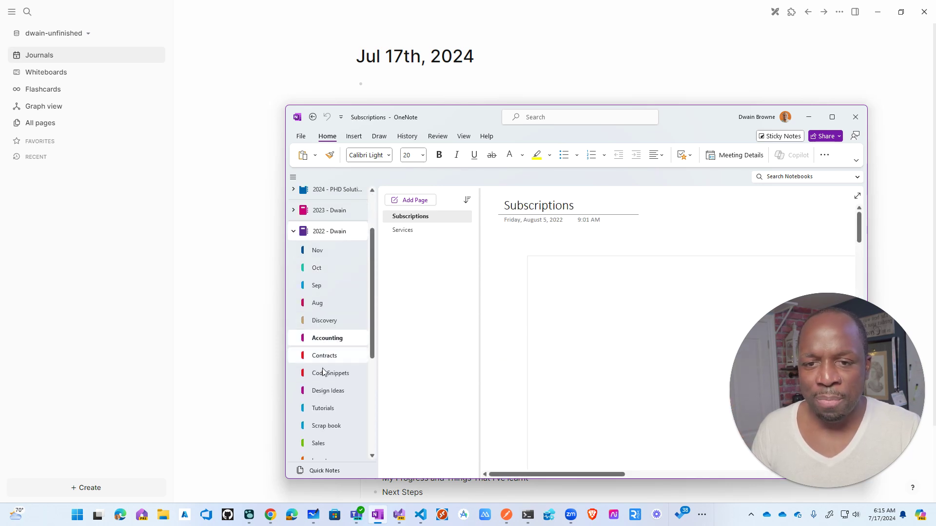
left_click(324, 373)
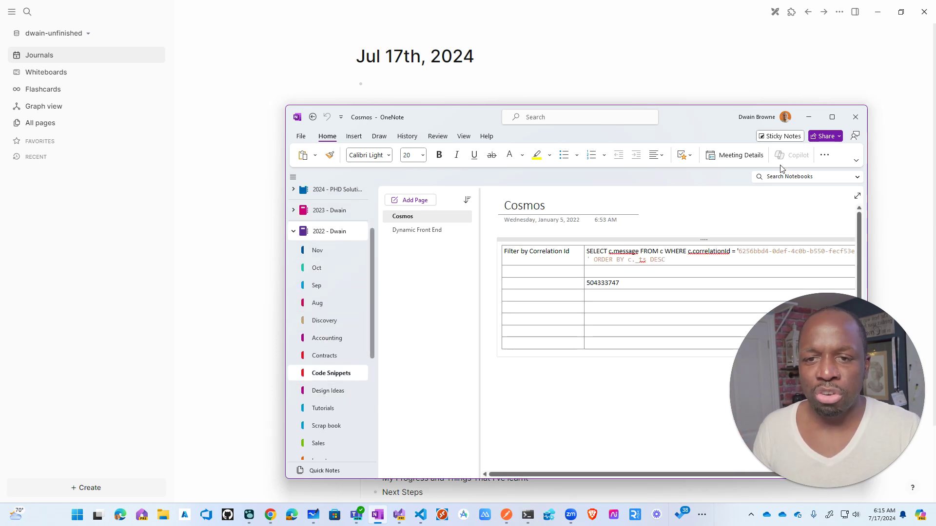
left_click(809, 118)
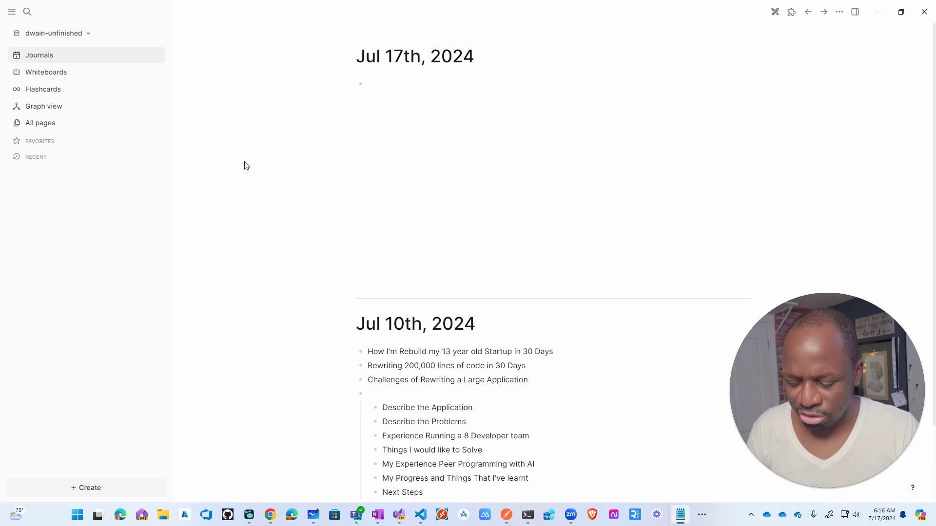
- Paste the top-3-tasks question as a ## heading on Jul 17th and list Task 1–3 beneath it
left_click(394, 95)
left_click(385, 85)
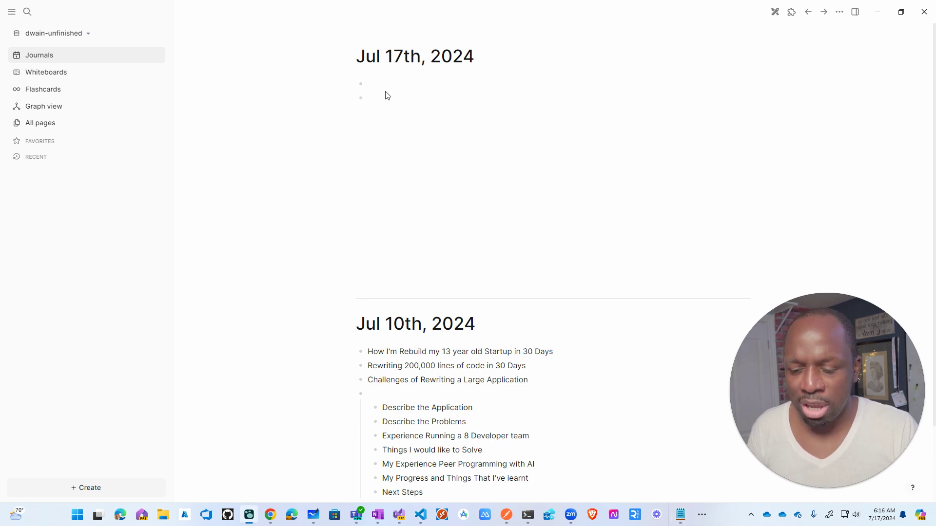
type("What are the top 3 most important tasks for today?")
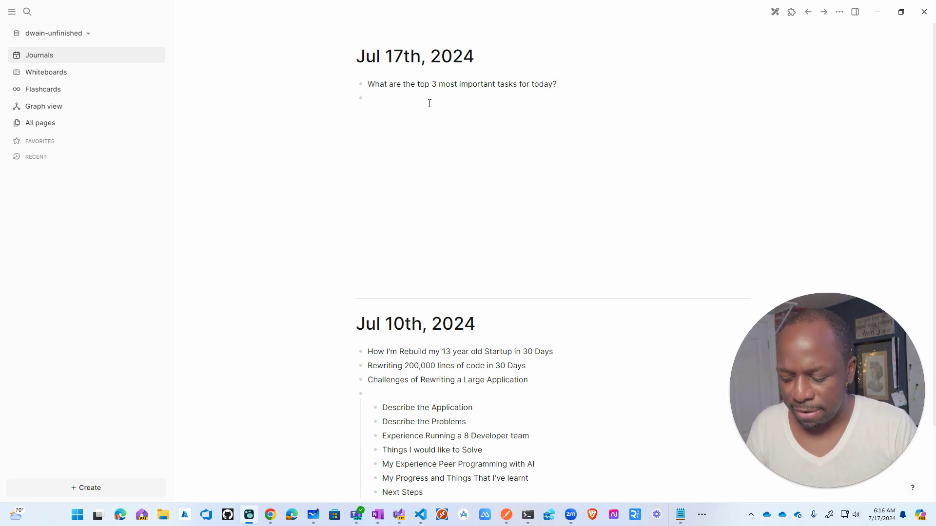
type("##")
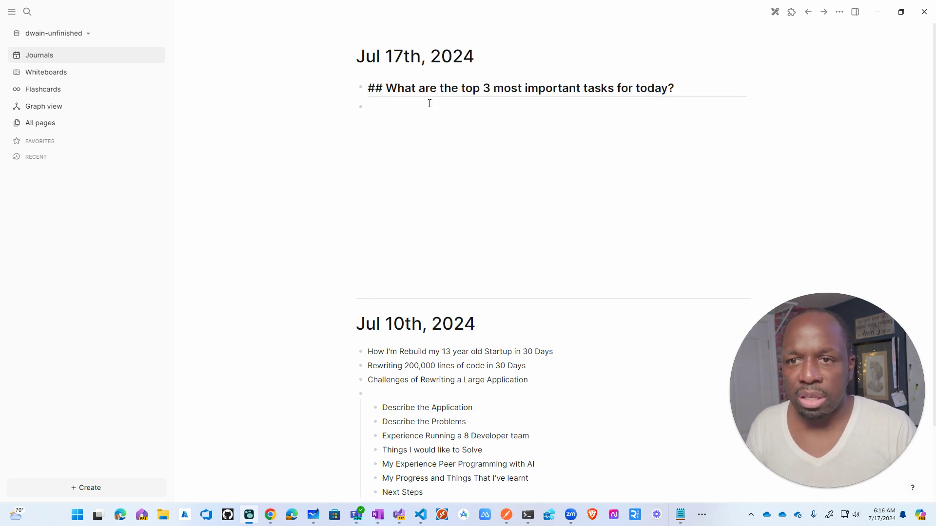
left_click(683, 89)
key("Return")
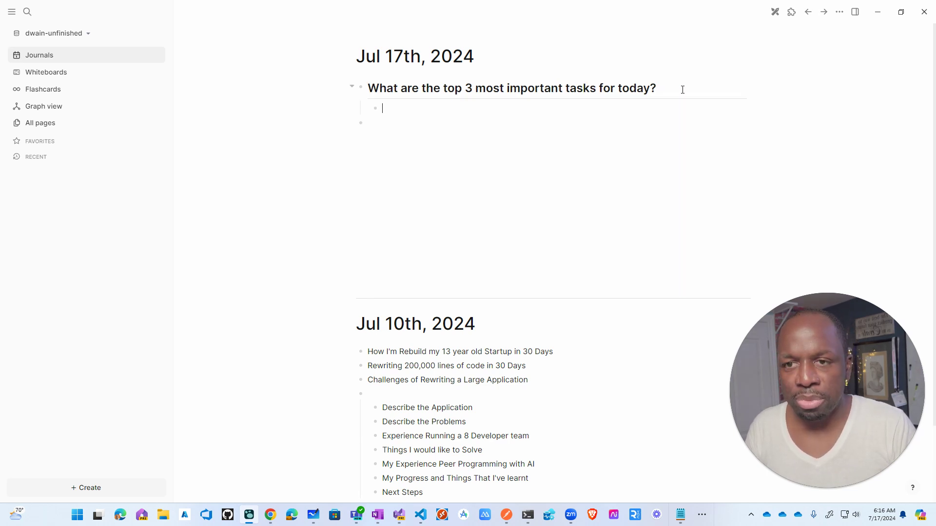
type("Task 1")
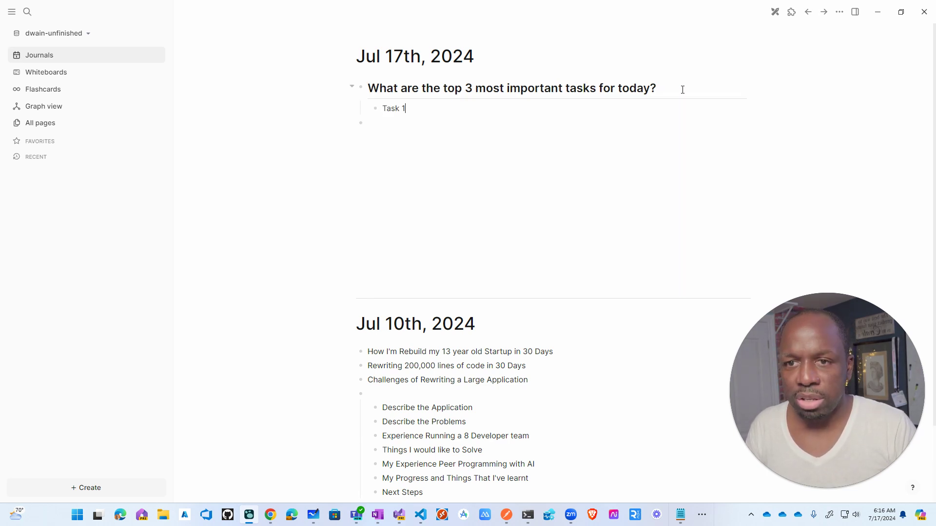
type("Taa")
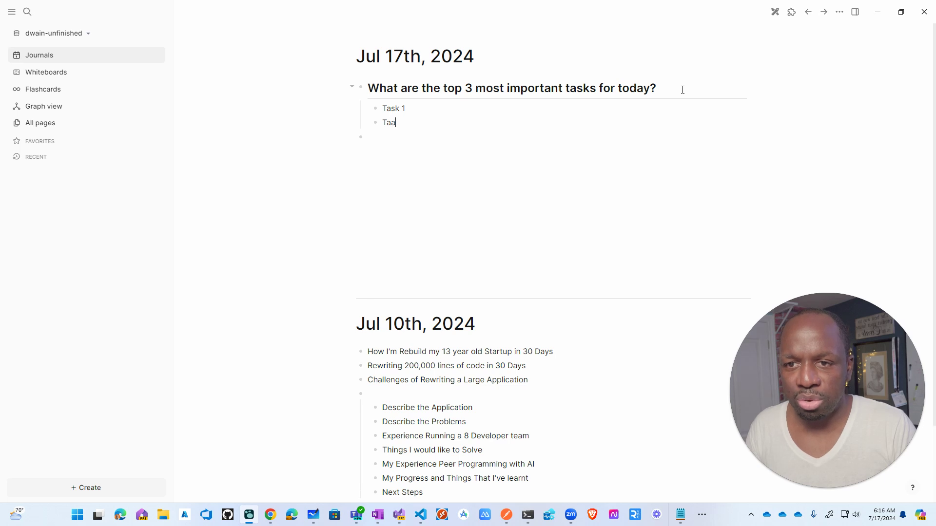
key("BackSpace")
type("sk 2")
key("Return")
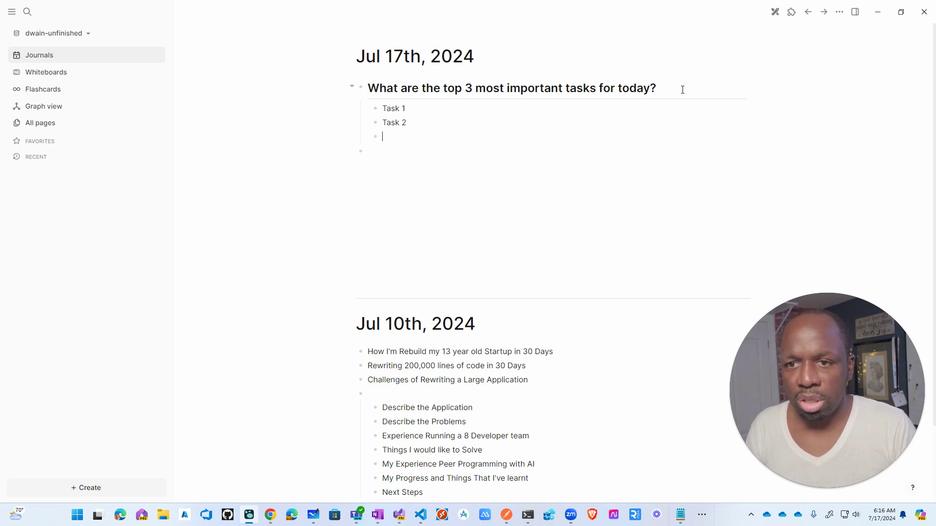
type("Task 3")
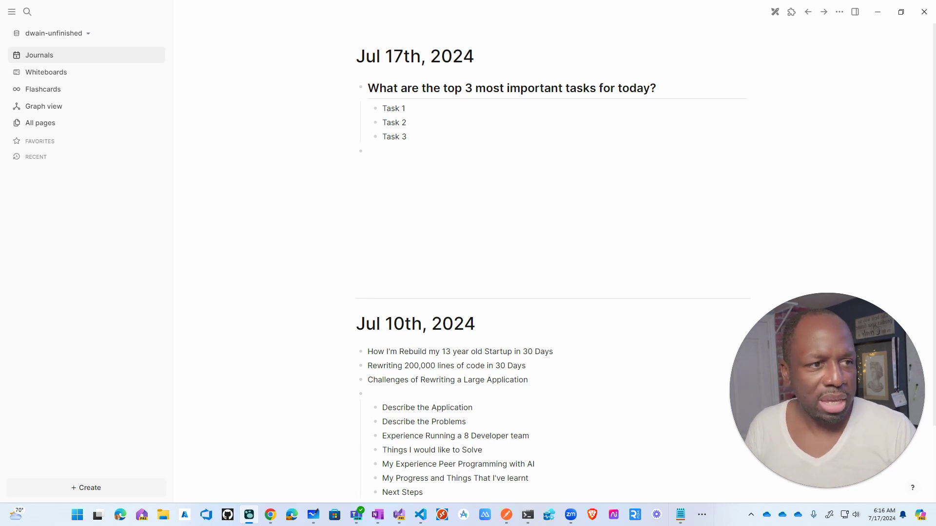
- Copy in 'How are you feeling today?' and make it a ## heading
key("alt+Tab")
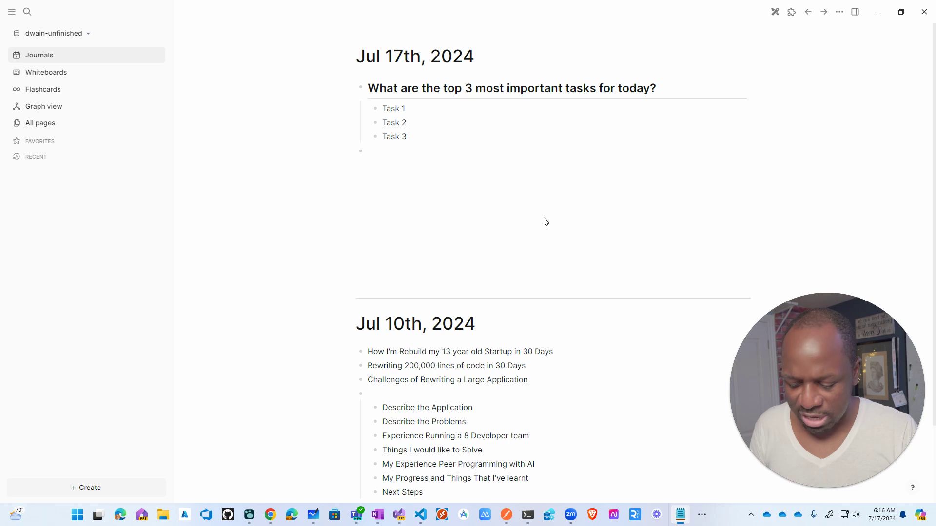
key("alt+Tab")
type("How are you feeling today?")
key("Home")
type("##")
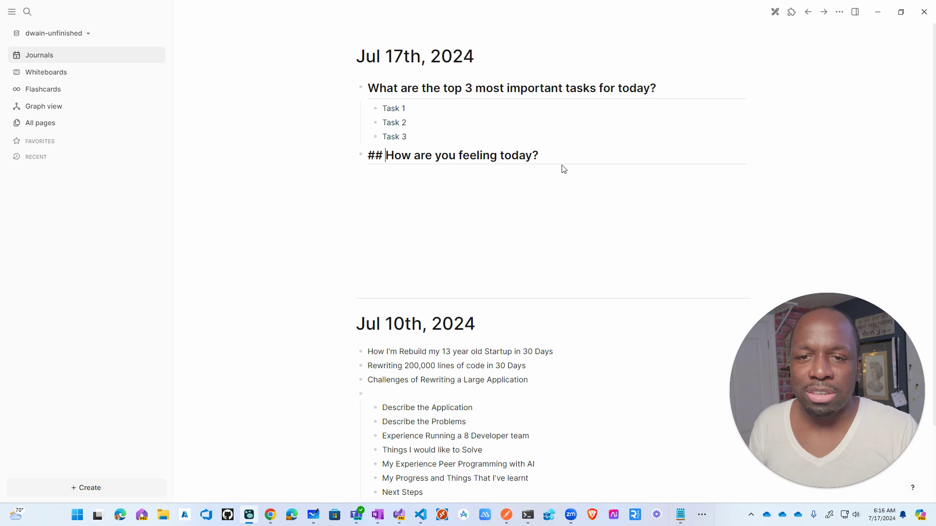
- Answer the feeling heading with 'I feel great!' as a nested bullet
left_click(562, 160)
key("Return")
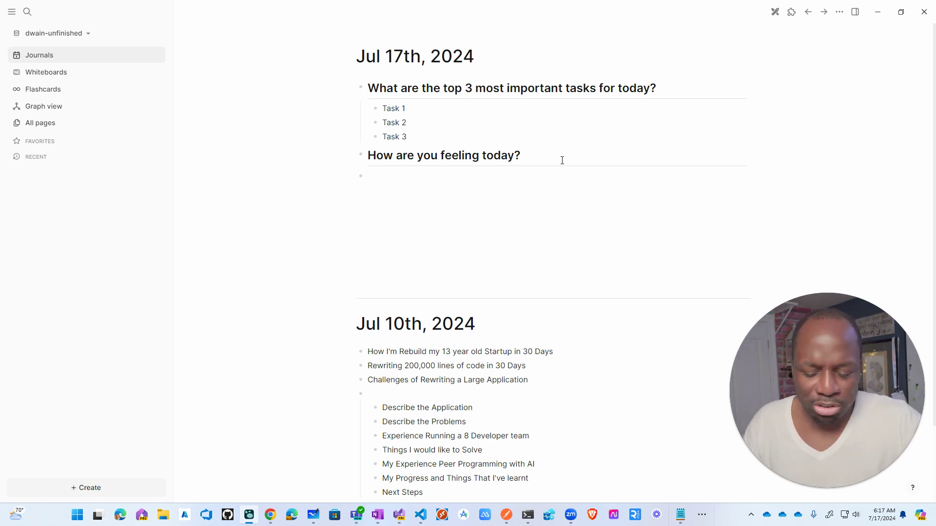
type("I")
type(" f")
type("eel great")
type(", ")
type("an")
key("BackSpace")
key("BackSpace")
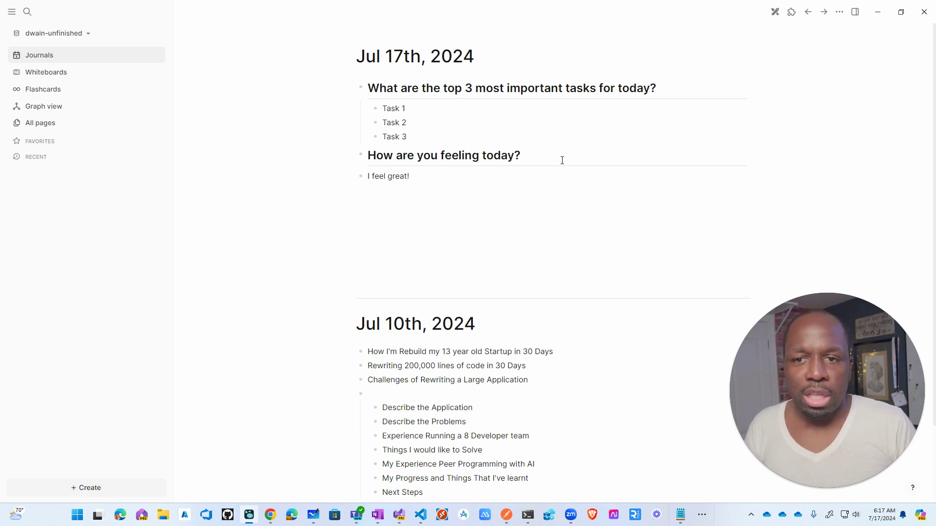
key("alt+Tab")
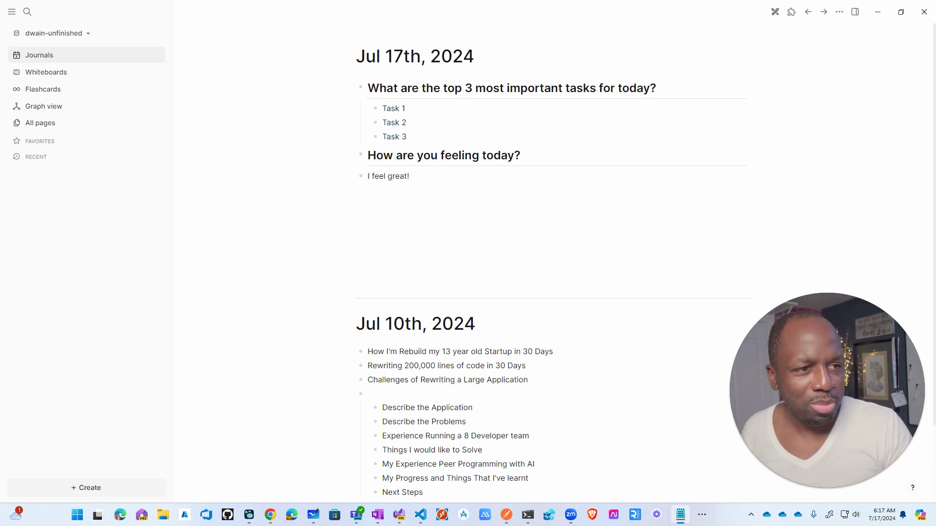
left_click(445, 186)
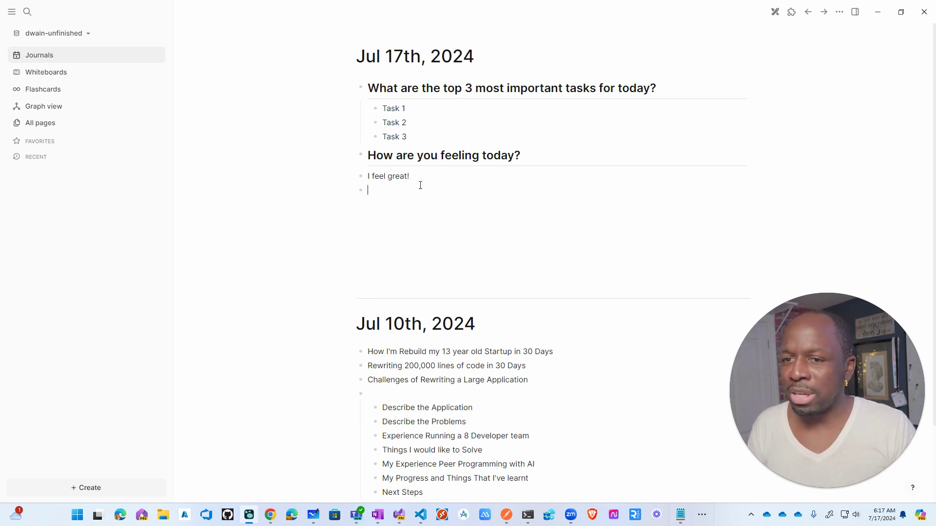
key("Tab")
- Paste the motivation question as a ## heading, answered by 'Work on my startup application'
type("What are you motivated to work on?")
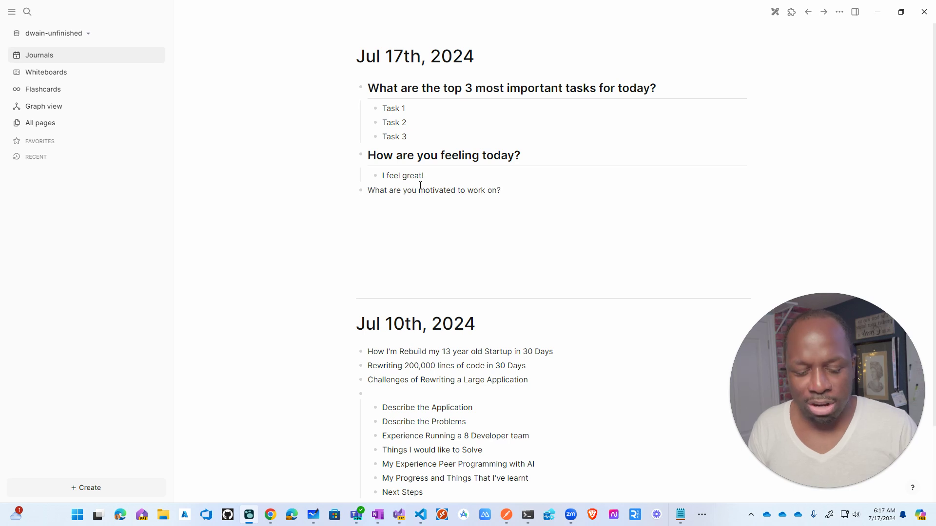
key("Home")
type("##")
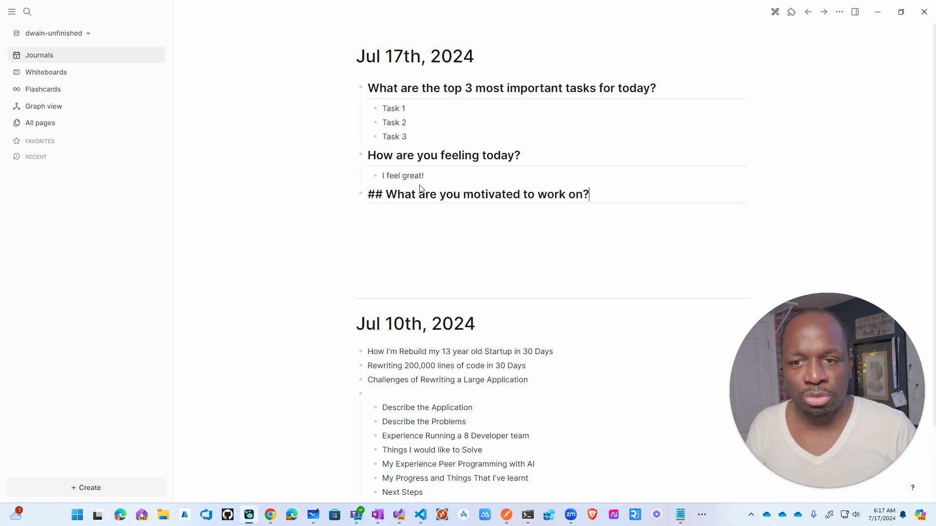
key("End")
key("Return")
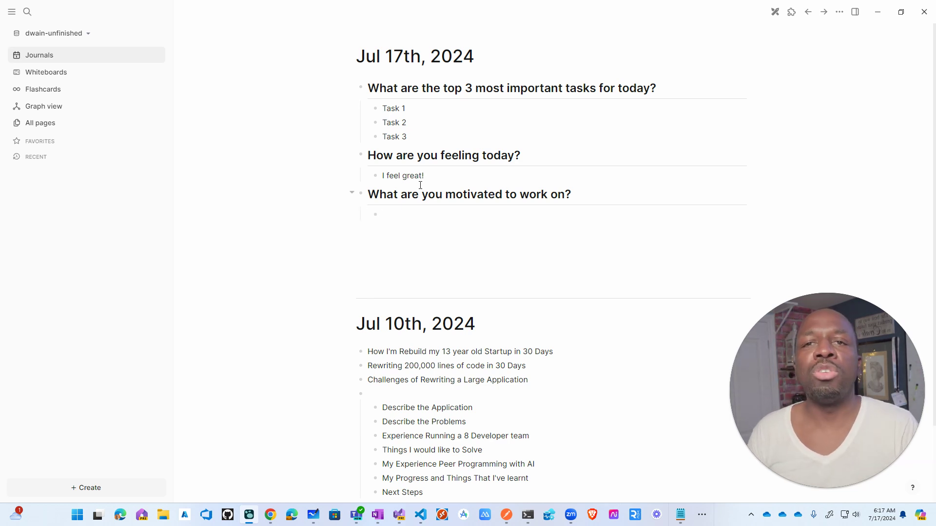
type("Work on my application")
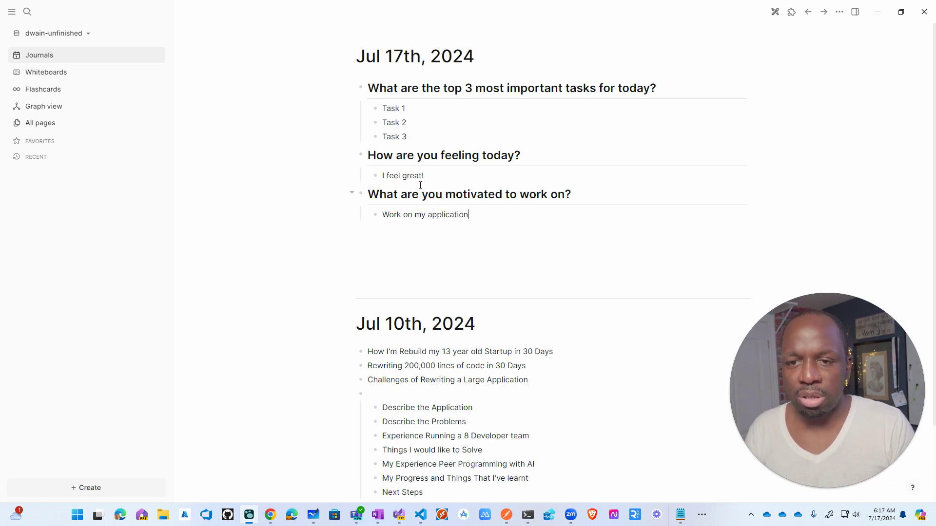
type("startup")
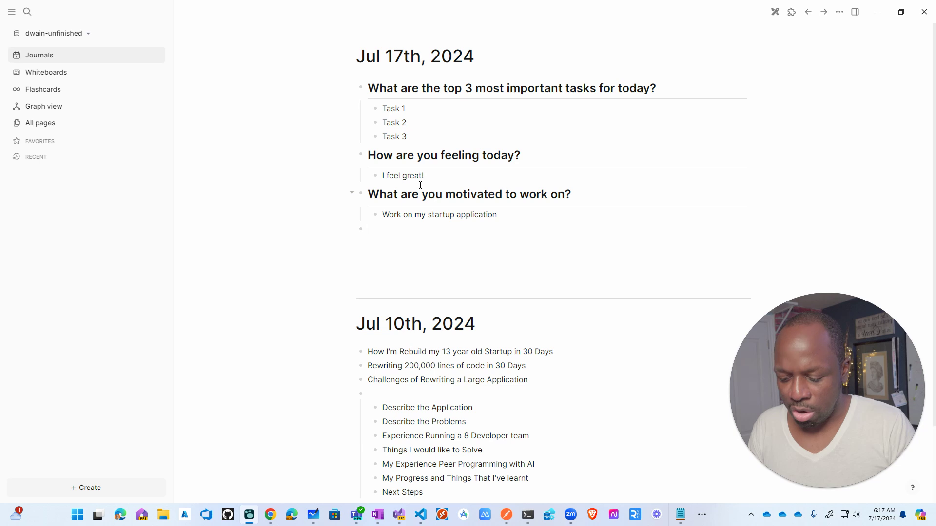
- Add a '## Wins' heading answered with 'Time to myself'
type("## Wins")
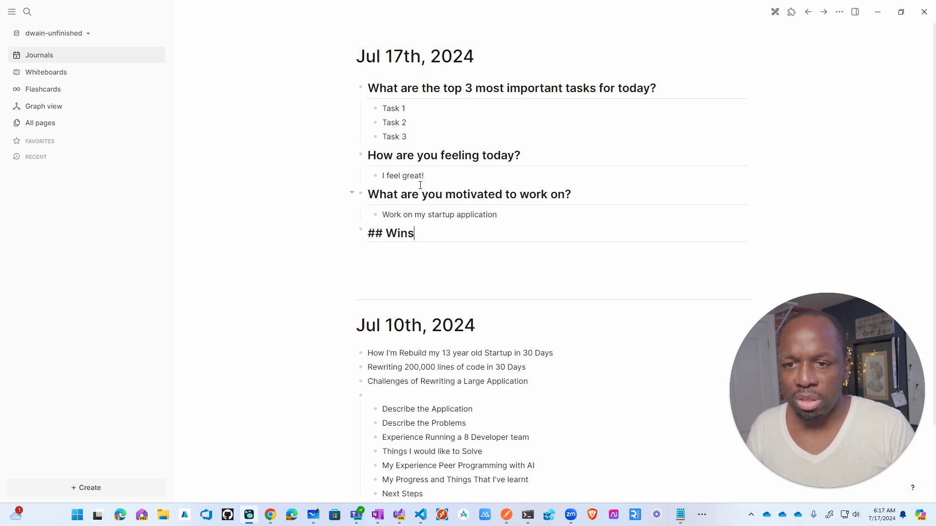
key("Return")
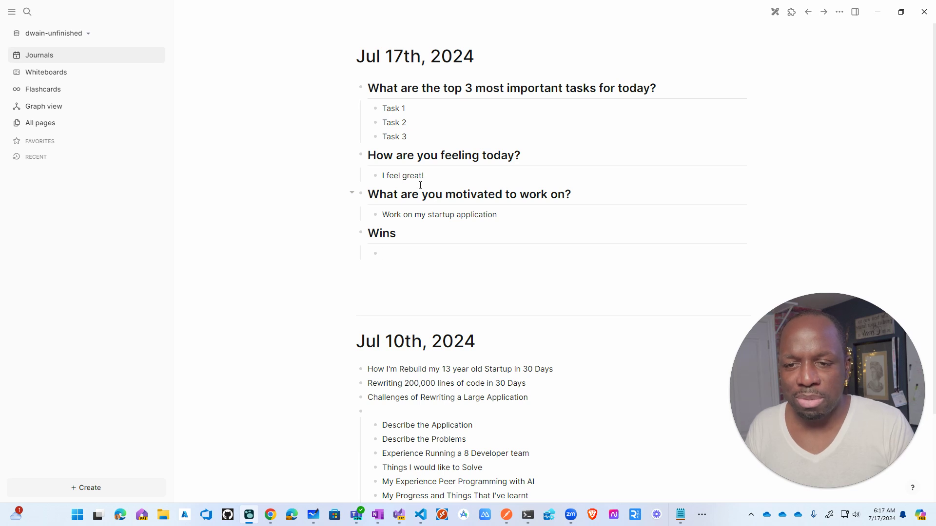
type("Time to ")
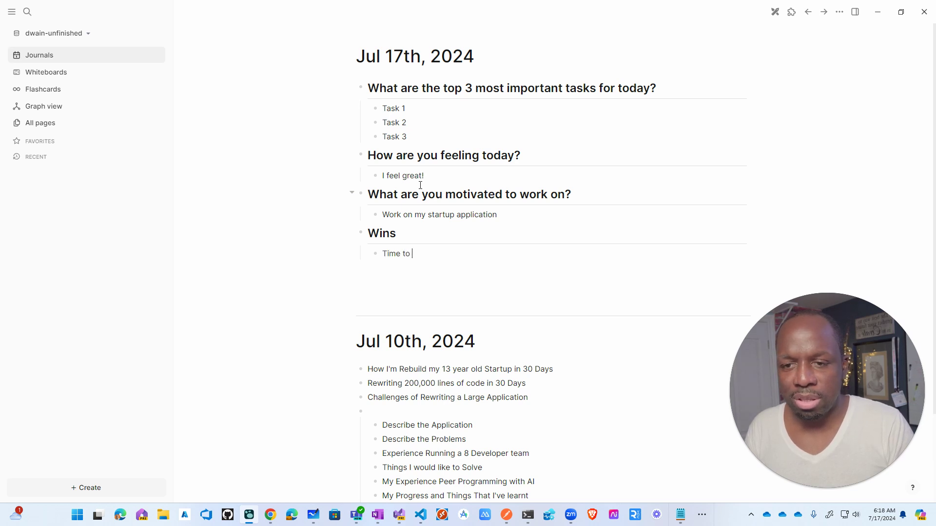
type("myself")
key("Return")
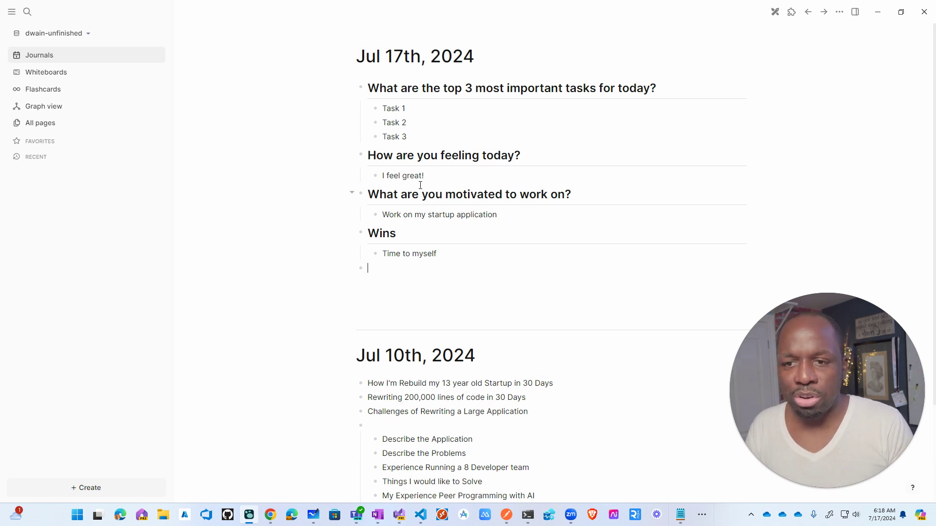
- Add a '## Losses' heading answered with 'Not very productive'
type("## Loss")
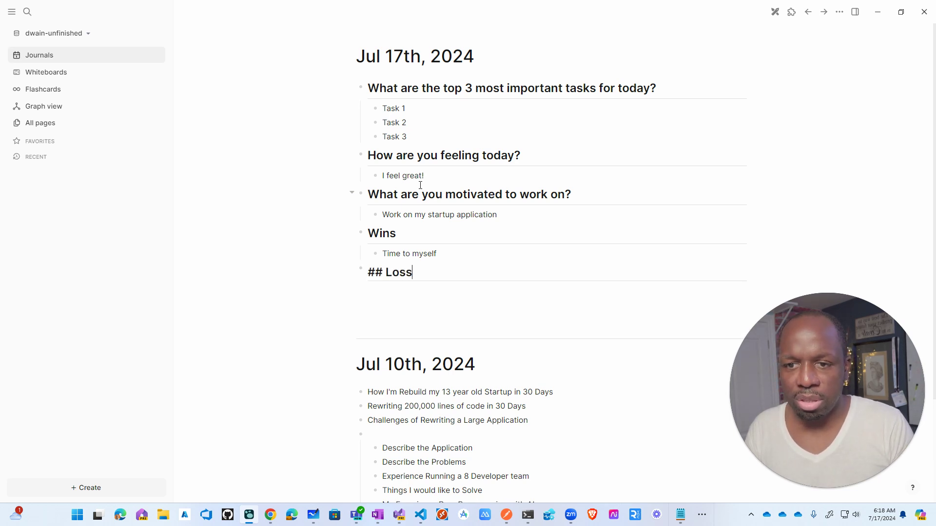
type("es")
key("Return")
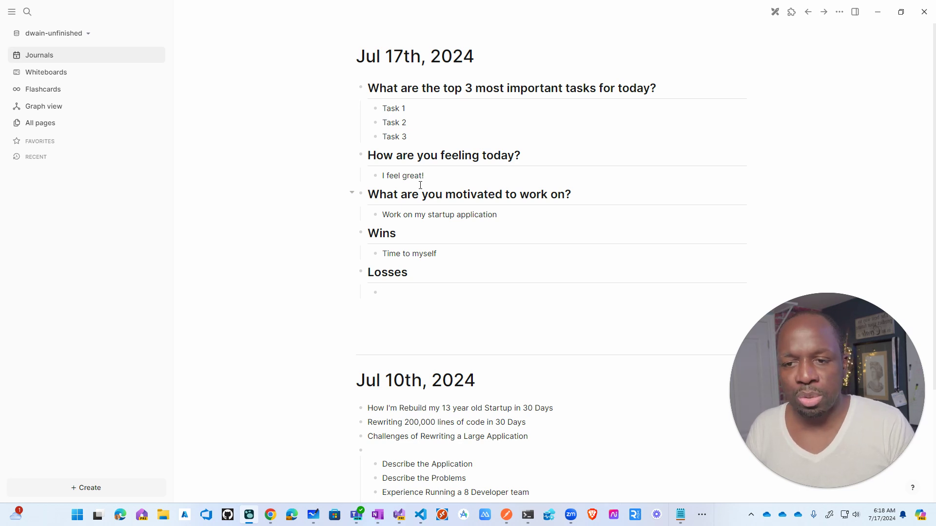
type("Not ver")
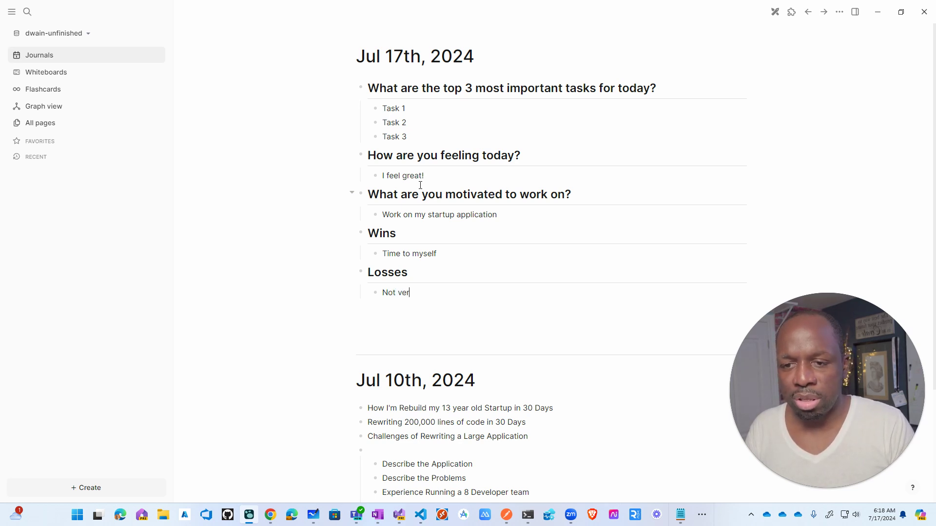
type("y produ")
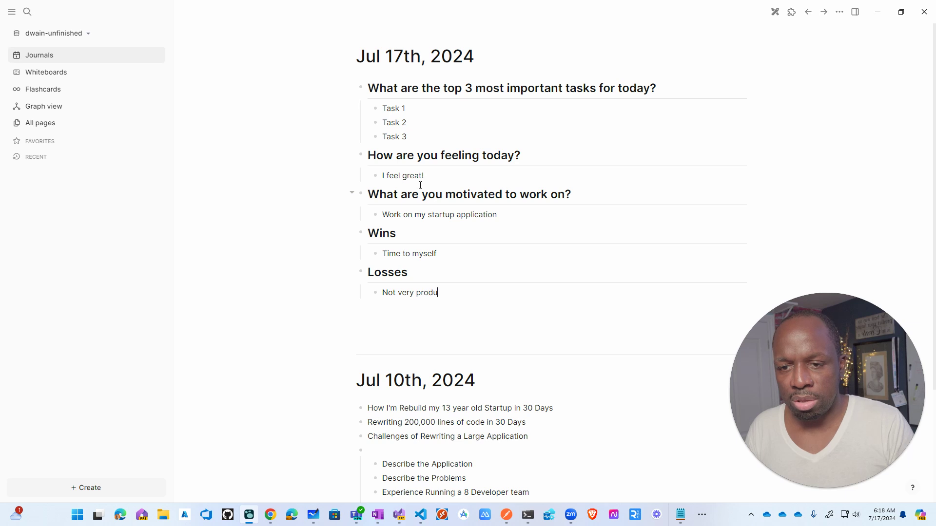
type("ctive")
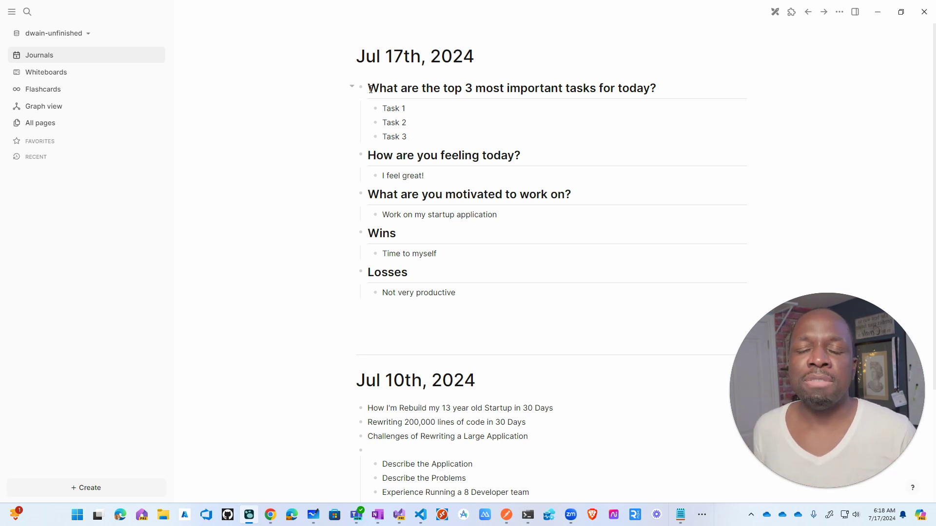
scroll(480, 271, "down", 3)
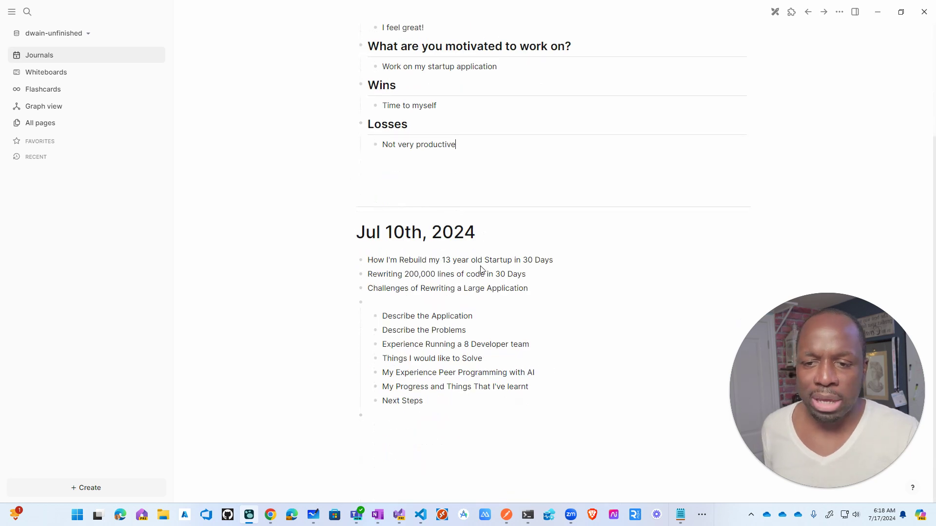
scroll(480, 271, "up", 3)
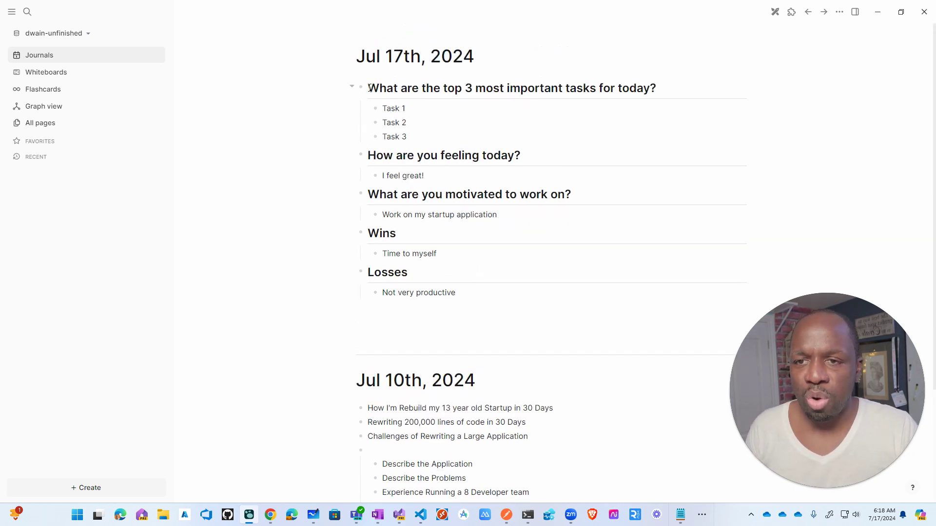
- Insert a '# [[Daily Agenda]]' page-link heading above the first question heading
left_click(373, 89)
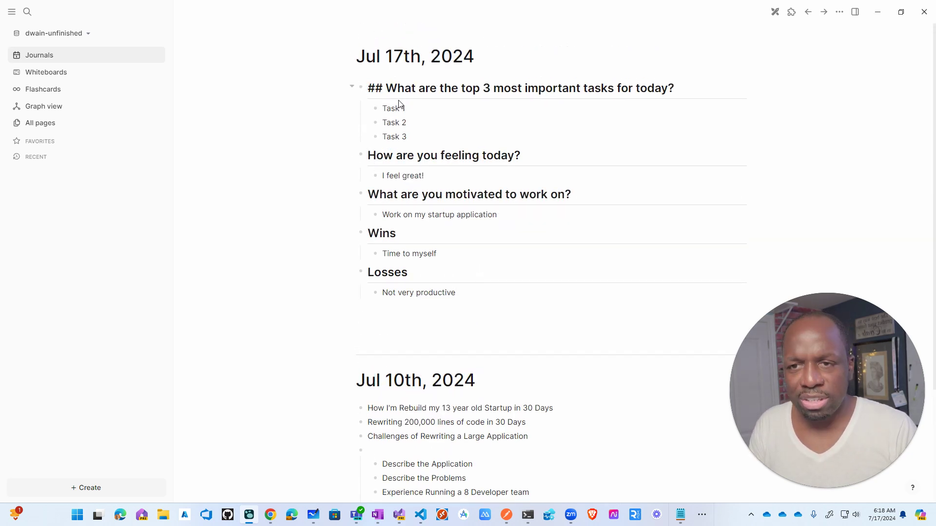
key("Return")
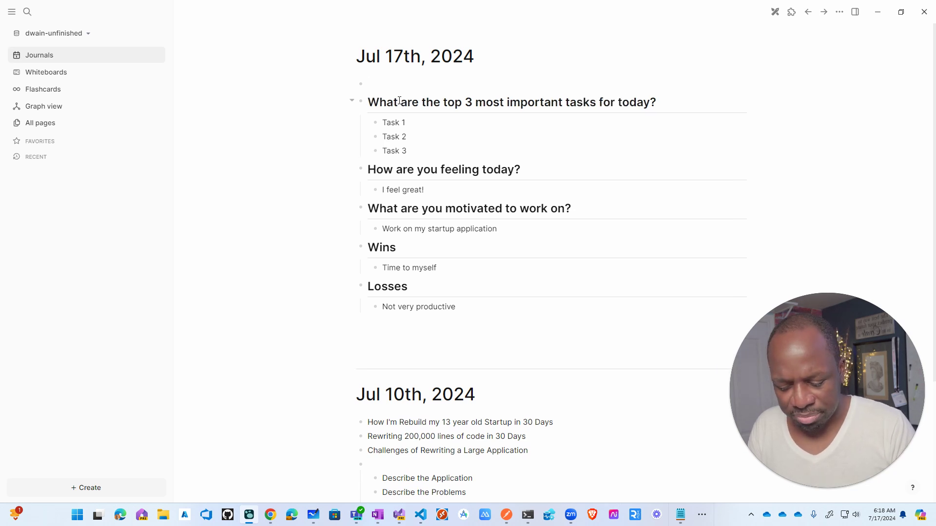
type("#d")
key("BackSpace")
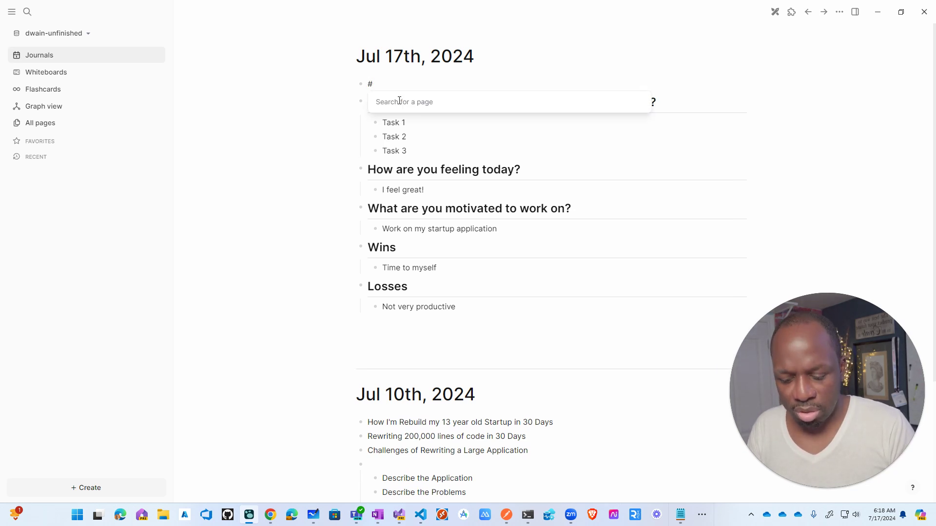
type("[Dail")
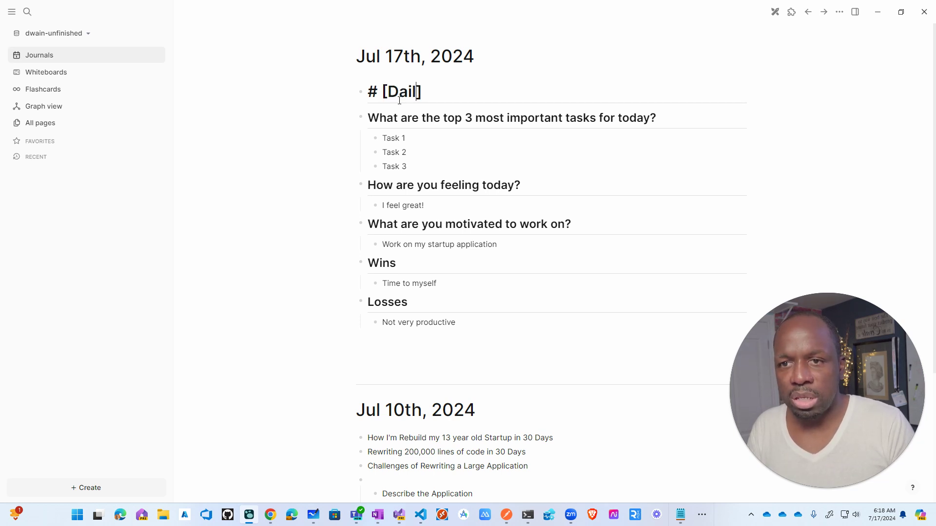
type("ly")
key("BackSpace")
key("BackSpace")
type("y Agenda")
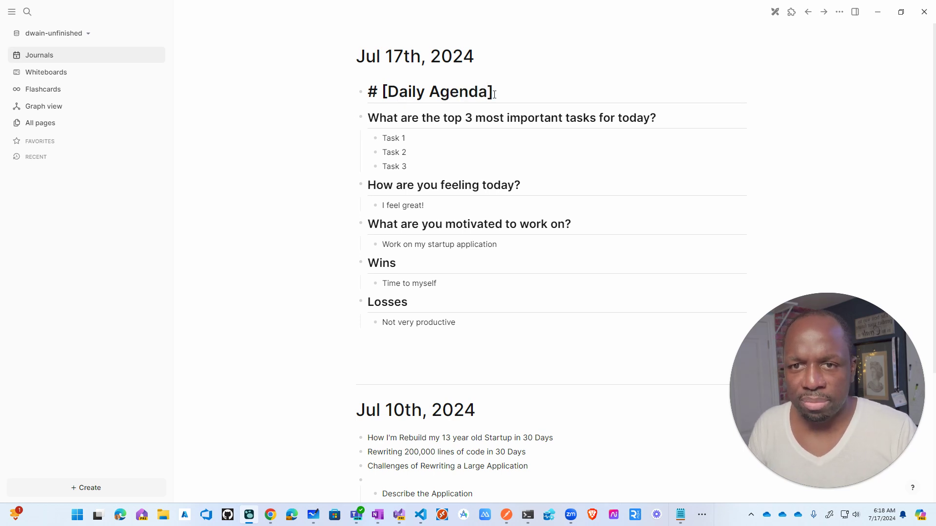
left_click_drag(502, 93, 384, 96)
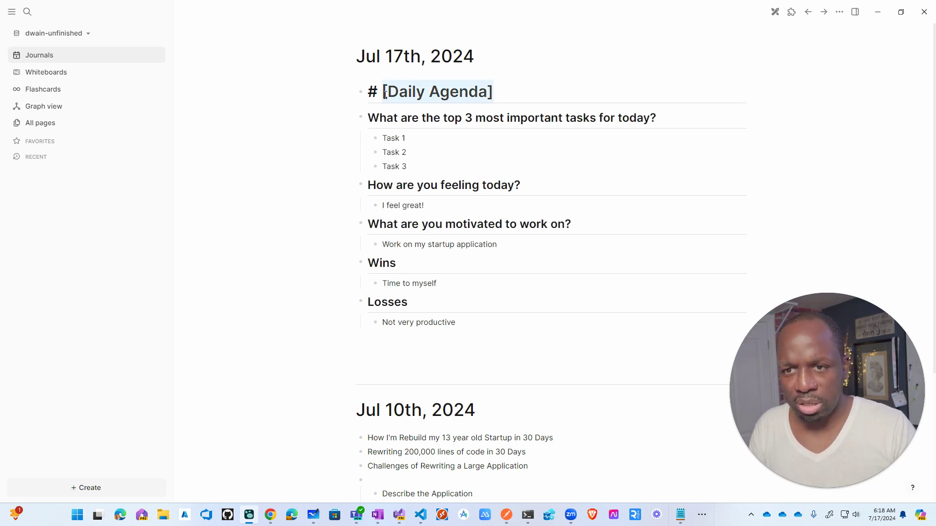
type("[")
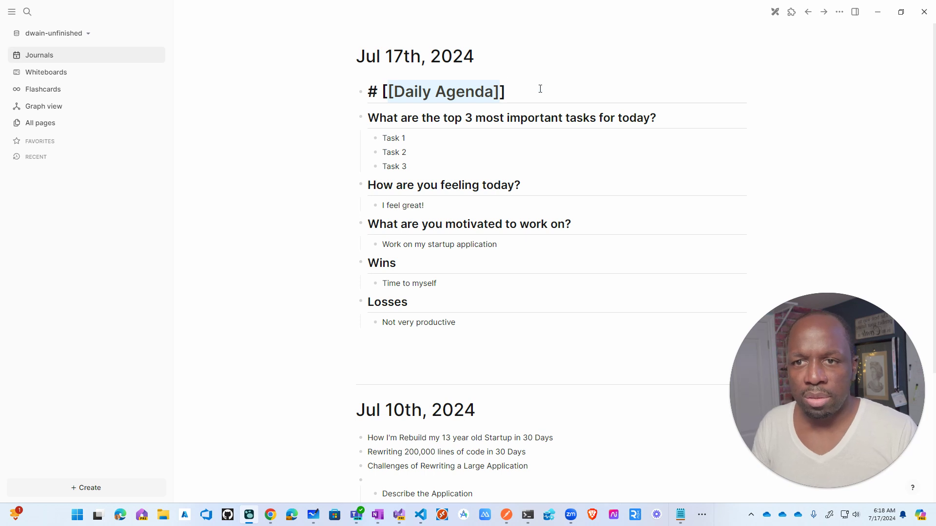
left_click(540, 89)
- Indent the five question blocks under the Daily Agenda heading
left_click(506, 130)
left_click_drag(457, 309, 357, 126)
key("Tab")
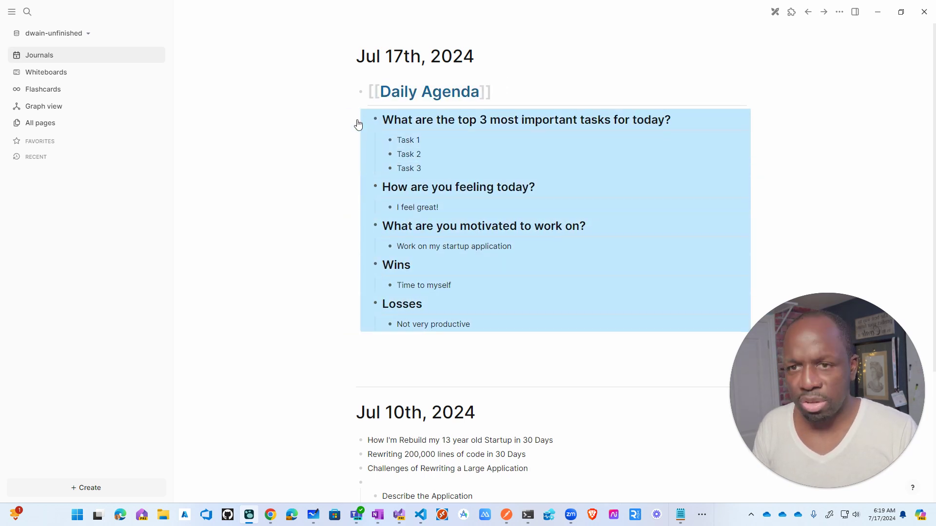
left_click(494, 356)
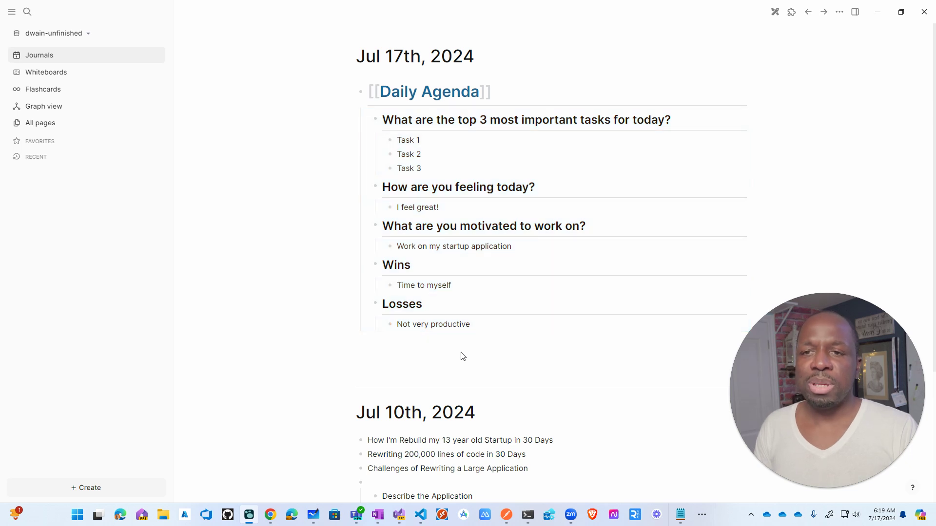
left_click(485, 324)
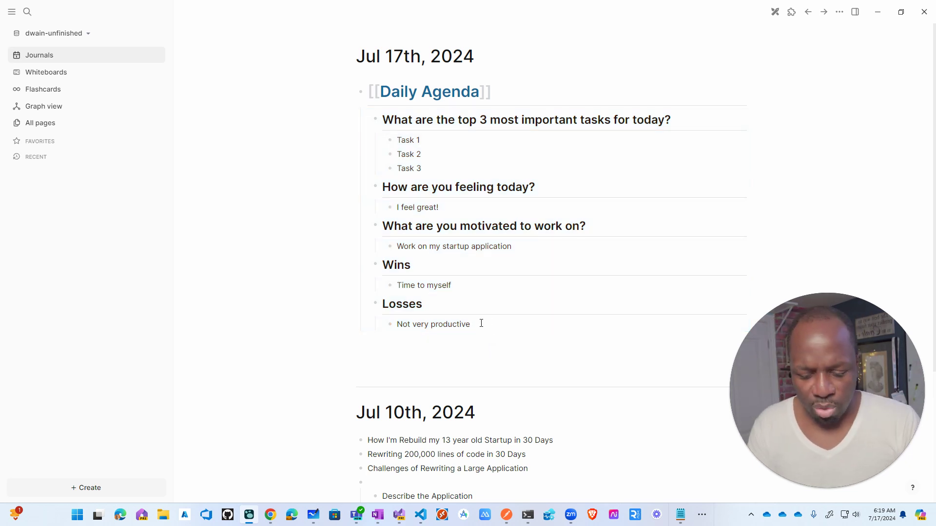
key("BackSpace")
key("BackSpace")
key("BackSpace")
key("BackSpace")
key("BackSpace")
key("BackSpace")
key("BackSpace")
key("BackSpace")
key("BackSpace")
key("BackSpace")
key("BackSpace")
key("BackSpace")
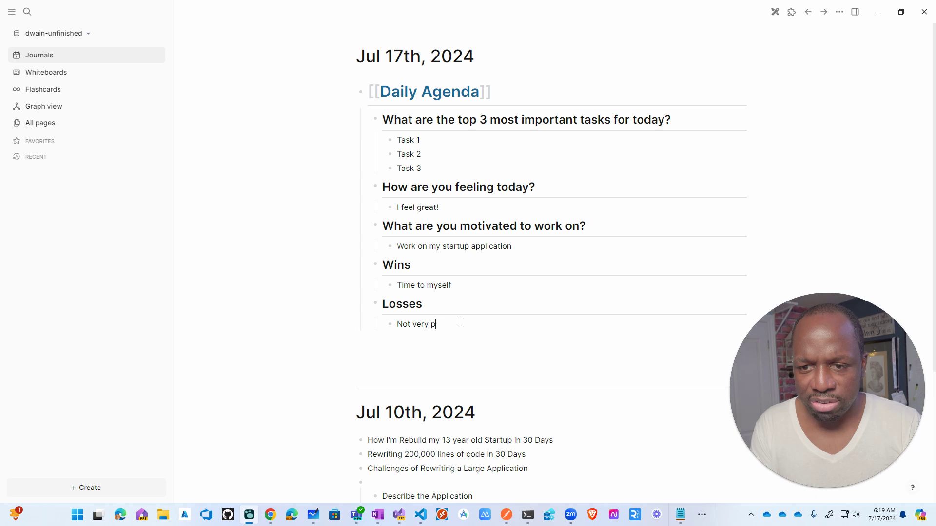
key("BackSpace")
key("BackSpace")
key("BackSpace")
key("BackSpace")
key("BackSpace")
key("BackSpace")
key("BackSpace")
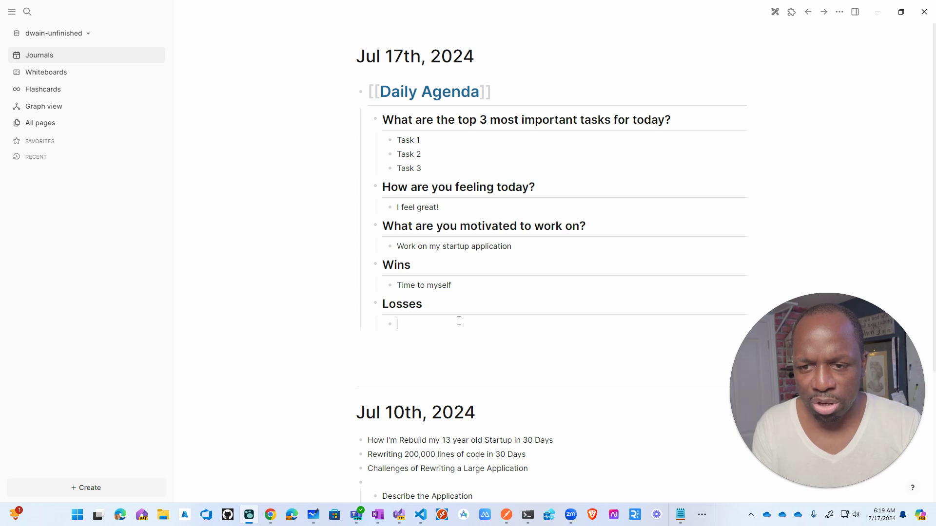
left_click_drag(469, 289, 399, 285)
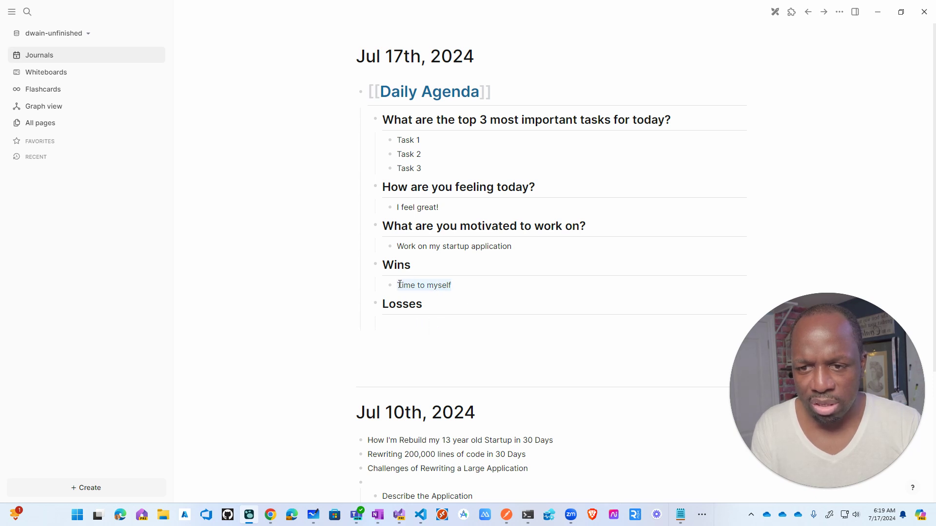
left_click(417, 322)
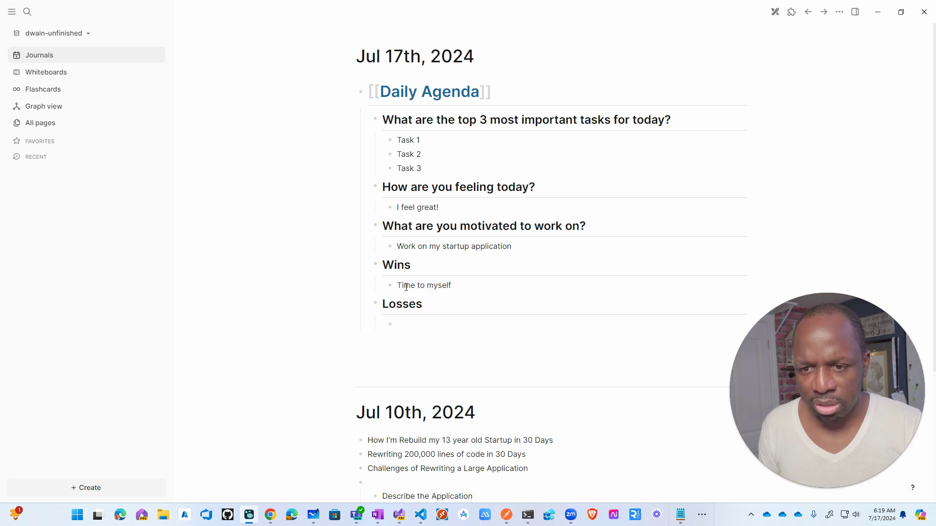
left_click(412, 321)
type("Not very productive")
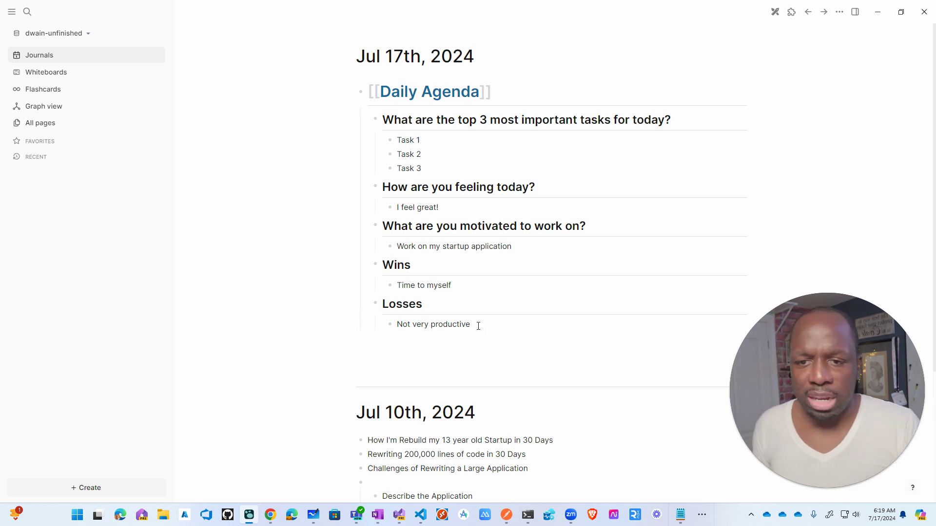
left_click_drag(478, 324, 354, 97)
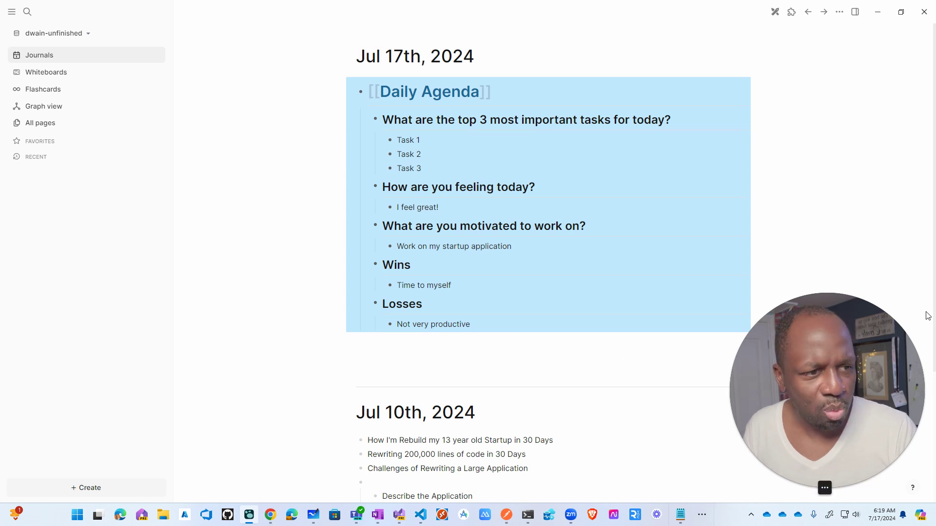
key("alt+Tab")
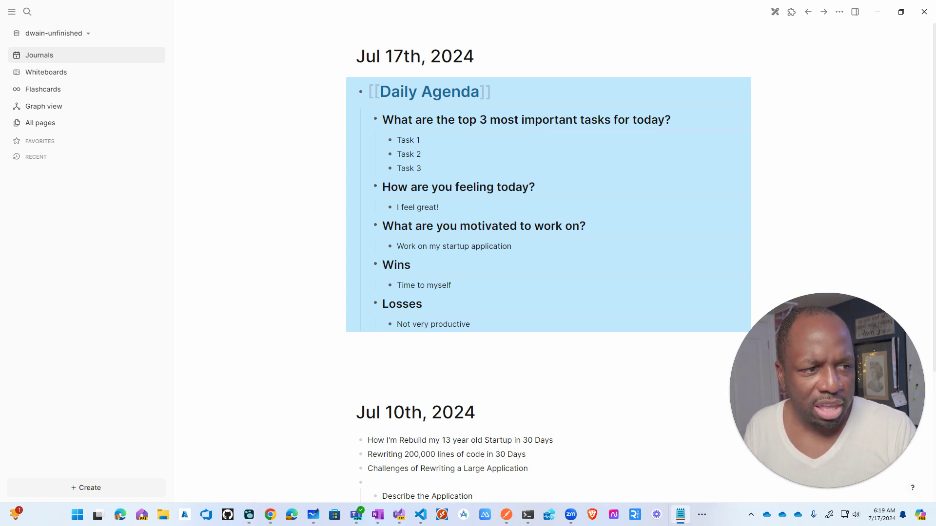
left_click(386, 359)
left_click(498, 324)
- Add a '## Rate your performance out of 10' heading answered with 6
key("Return")
key("shift+Tab")
type("##")
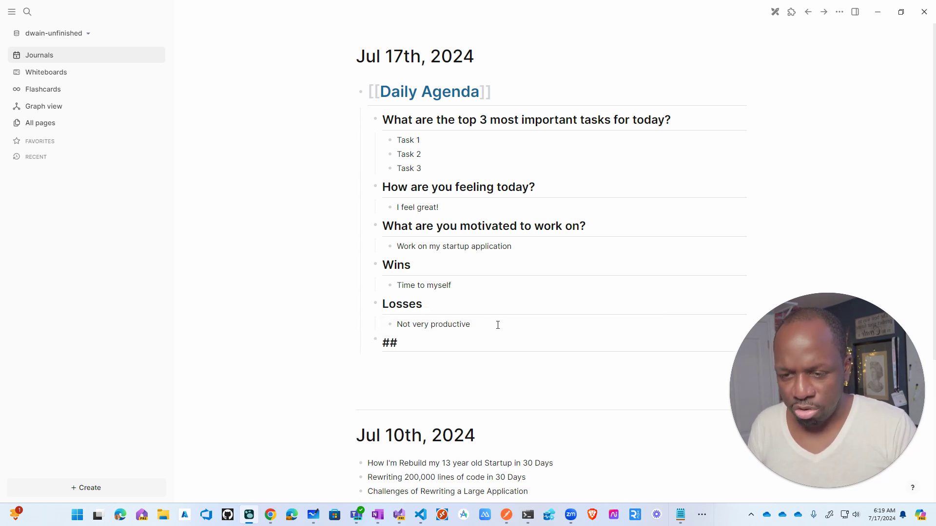
type("Rate your performance out of 10")
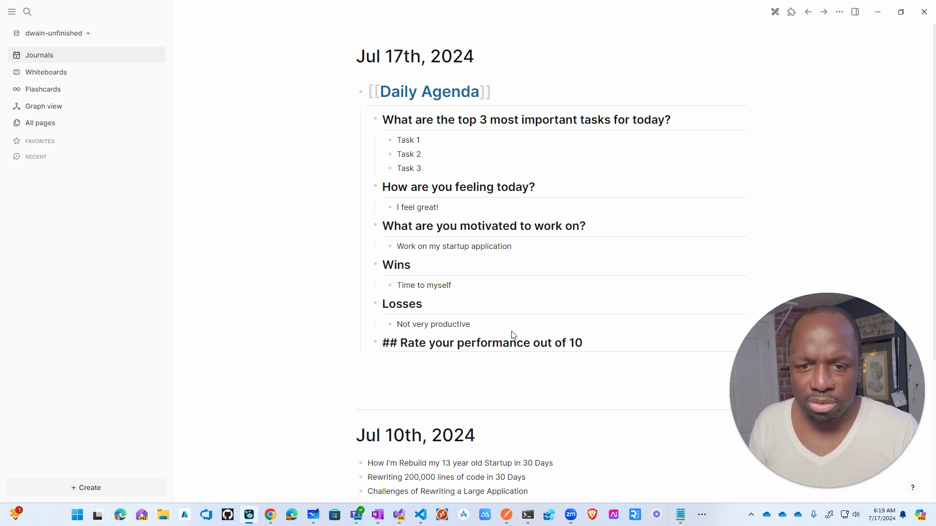
key("Return")
key("Tab")
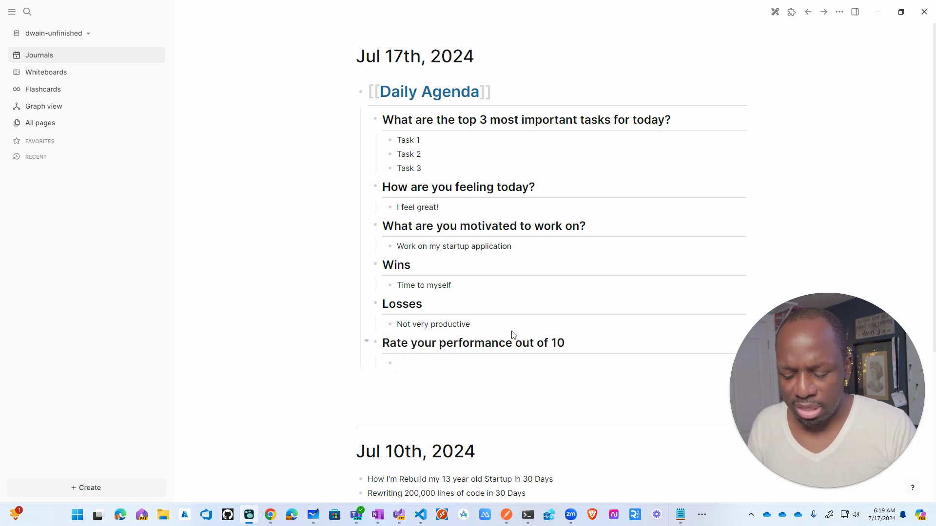
type("9")
key("BackSpace")
type("6")
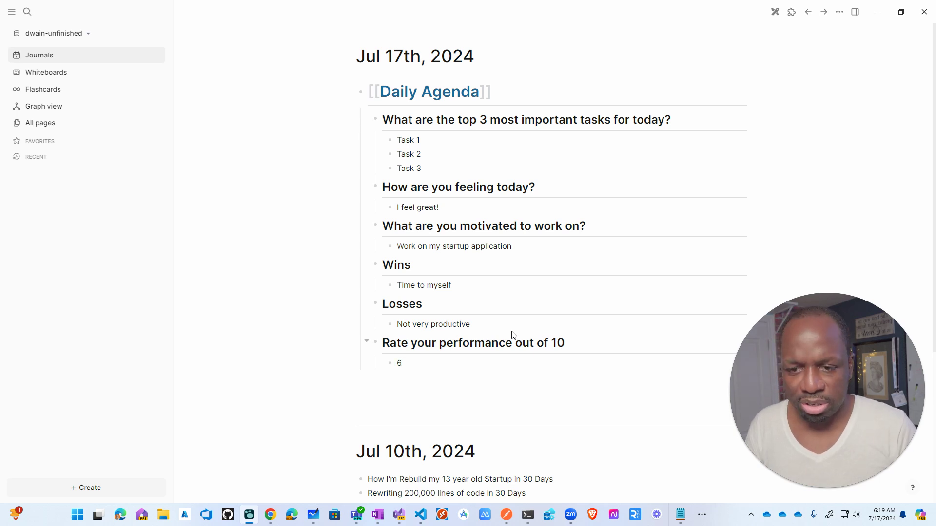
key("Return")
- Add a '## Journal' heading with 'Random thoughts of the day' nested, then switch to Microsoft Whiteboard
key("shift+Tab")
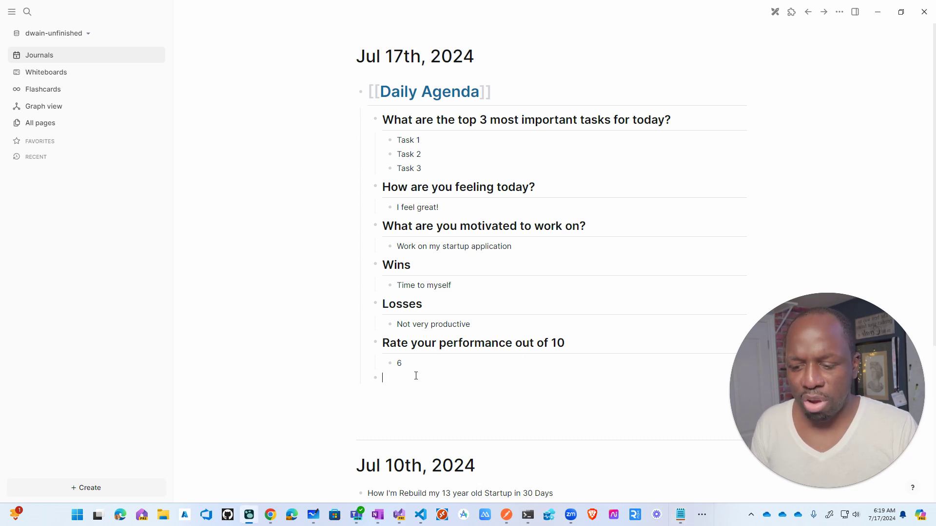
type("##")
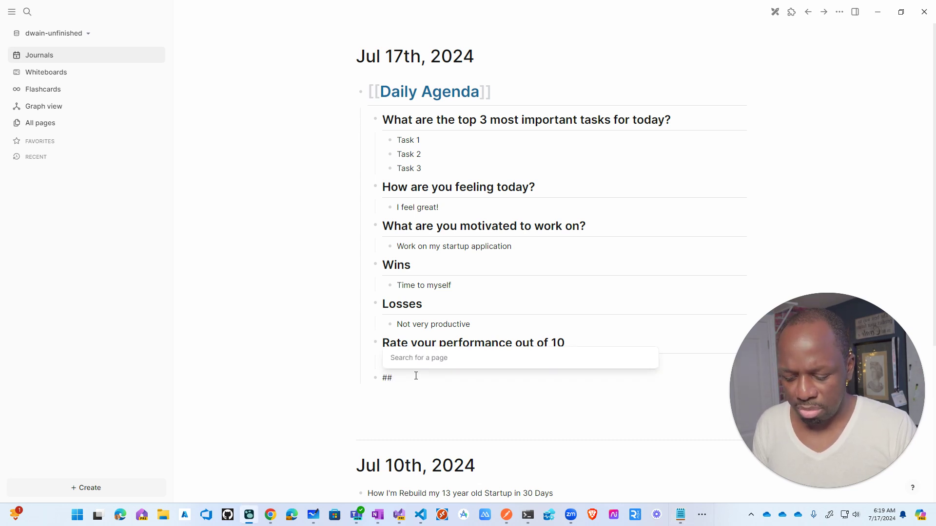
type(" Journal")
key("Escape")
left_click(449, 383)
key("Return")
type("##")
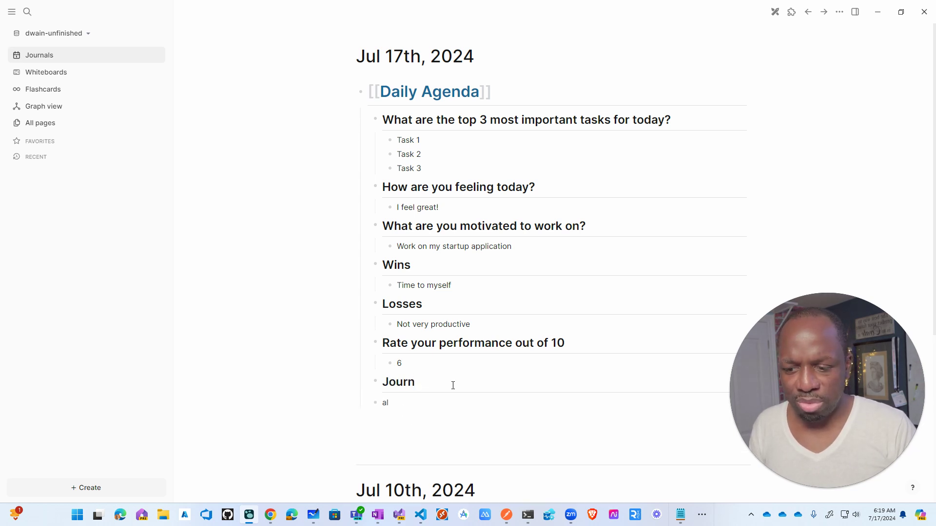
key("BackSpace")
key("BackSpace")
key("BackSpace")
key("Return")
key("Tab")
type("Rando")
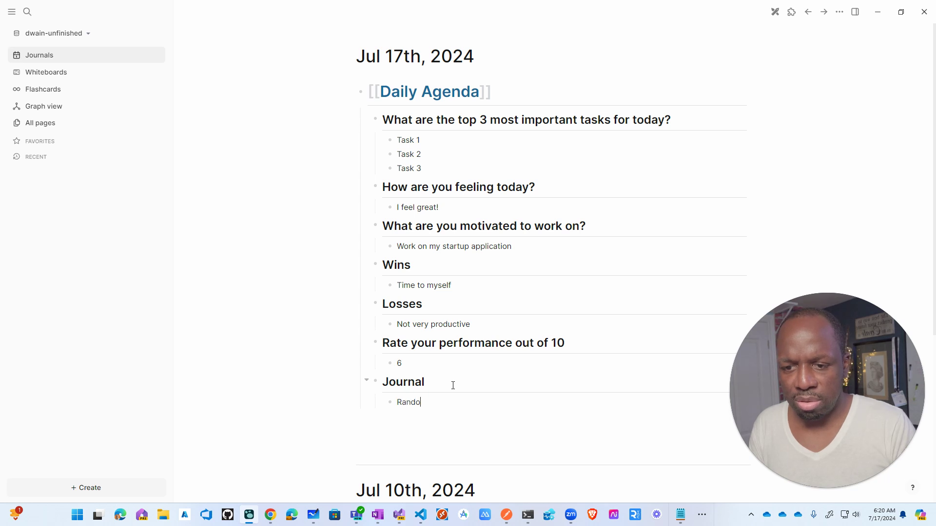
type("m thou")
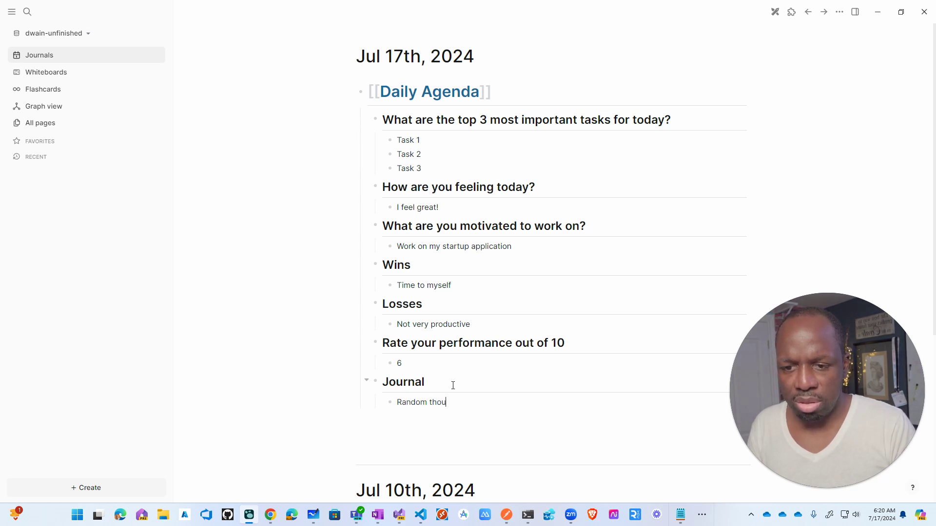
type("ghts of the day")
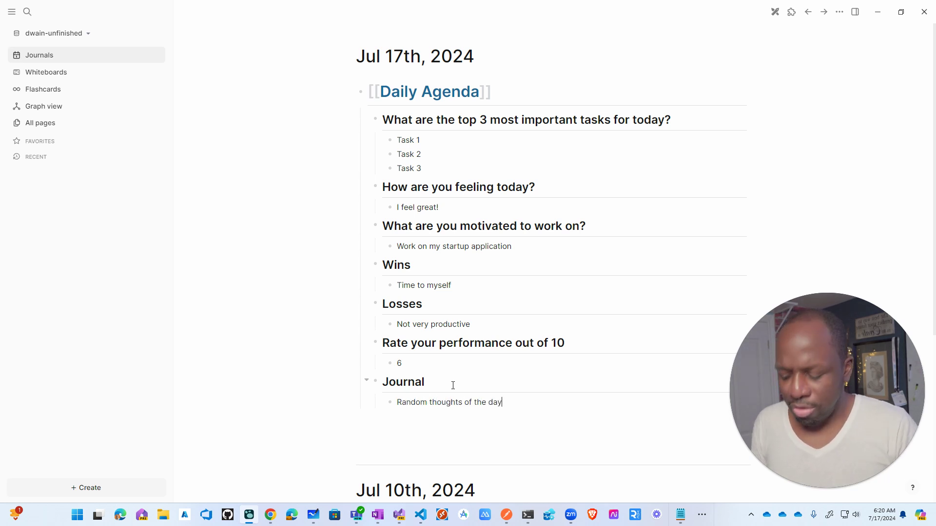
key("alt+Tab")
key("Tab")
key("Tab")
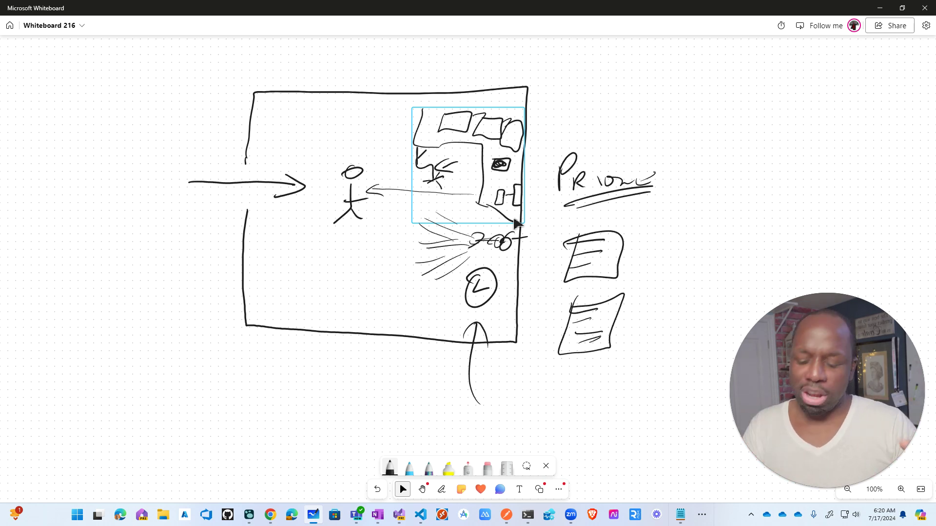
- Alternate between Microsoft Whiteboard and Logseq, ending on the Jul 17th Daily Agenda journal
key("alt+Tab")
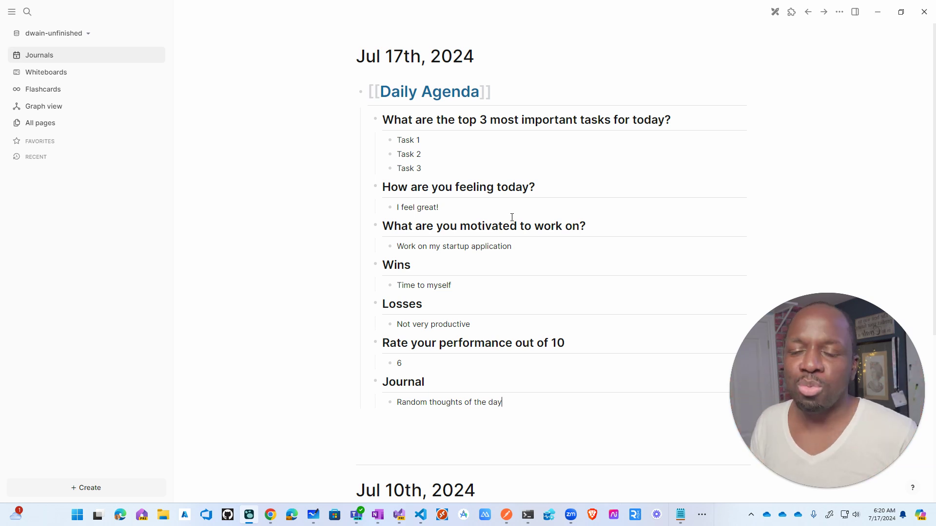
key("alt+Tab")
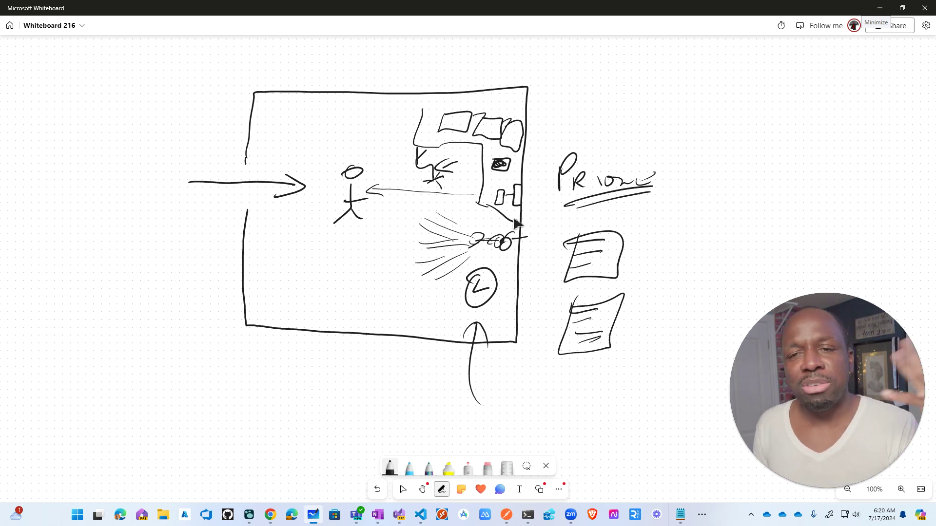
key("alt+Tab")
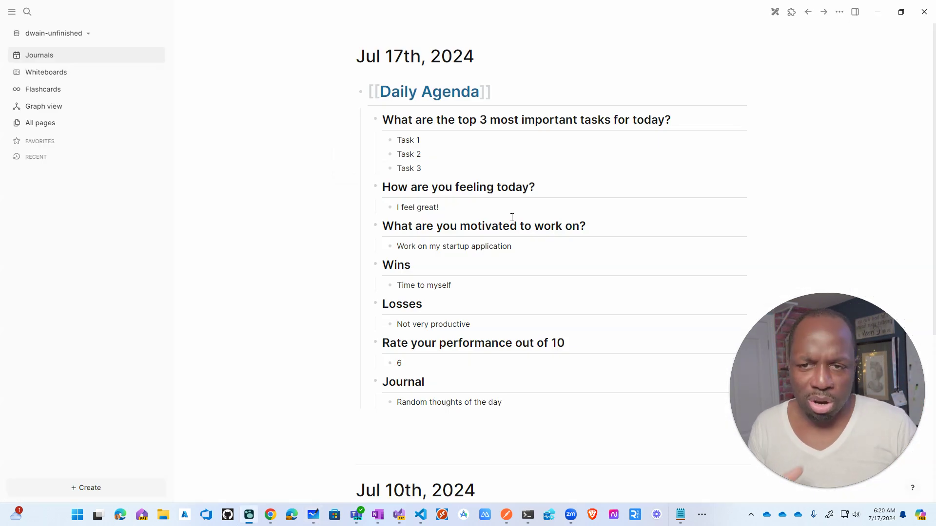
- Select the whole Daily Agenda block from its last note, then clear the selection
left_click(508, 442)
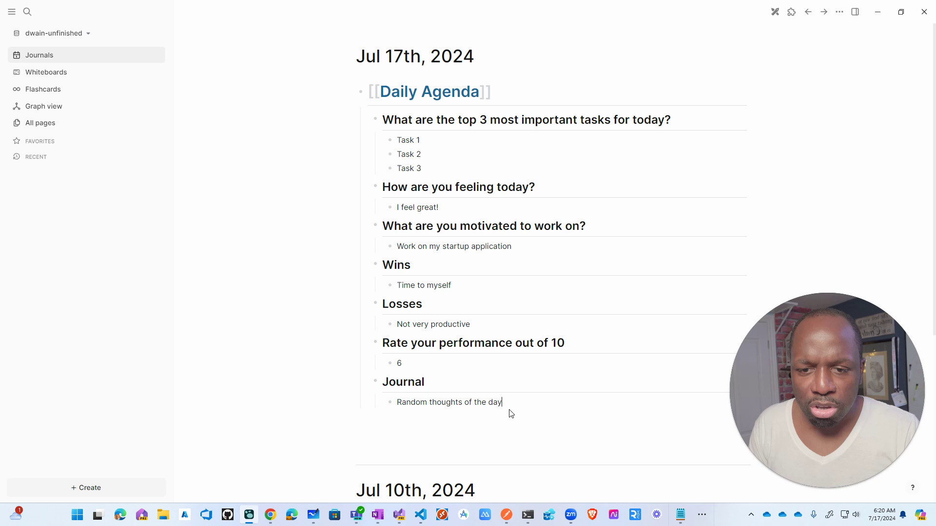
triple_click(509, 404)
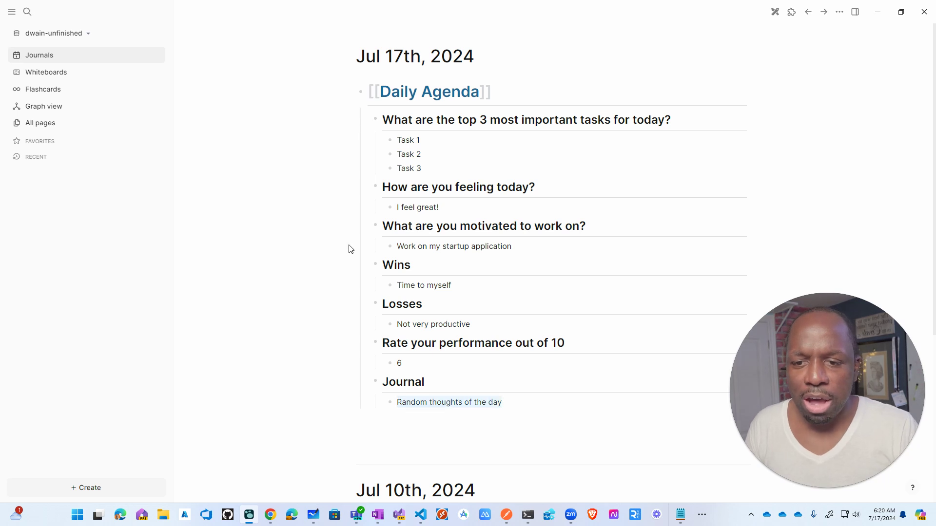
left_click(514, 405)
key("ctrl+a")
key("ctrl+a")
key("ctrl+a")
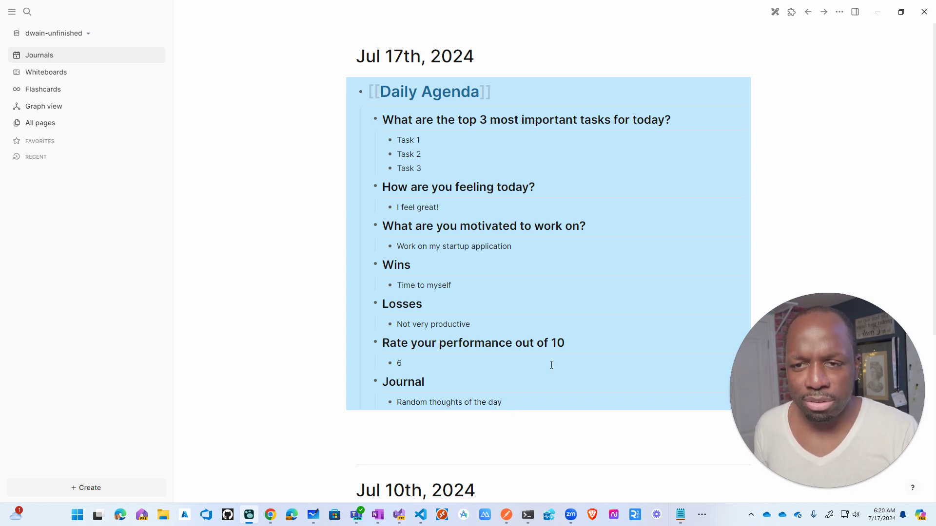
key("Escape")
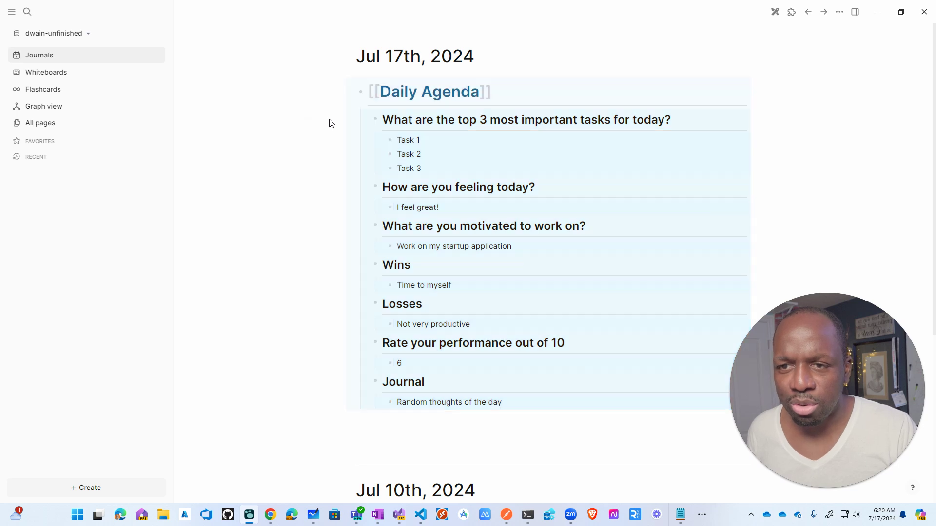
- Start a template named 'Diily Agend', cancel it, and visit the Daily Agenda page
right_click(361, 94)
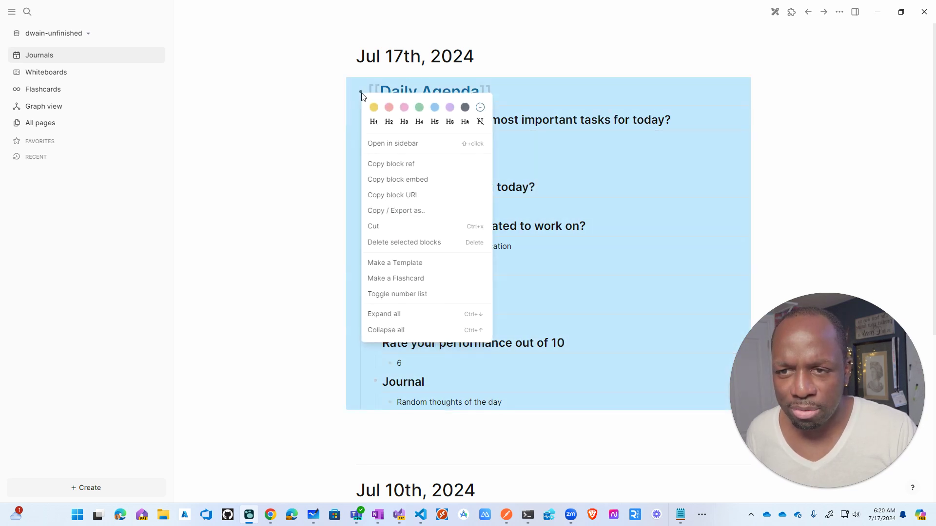
left_click(409, 264)
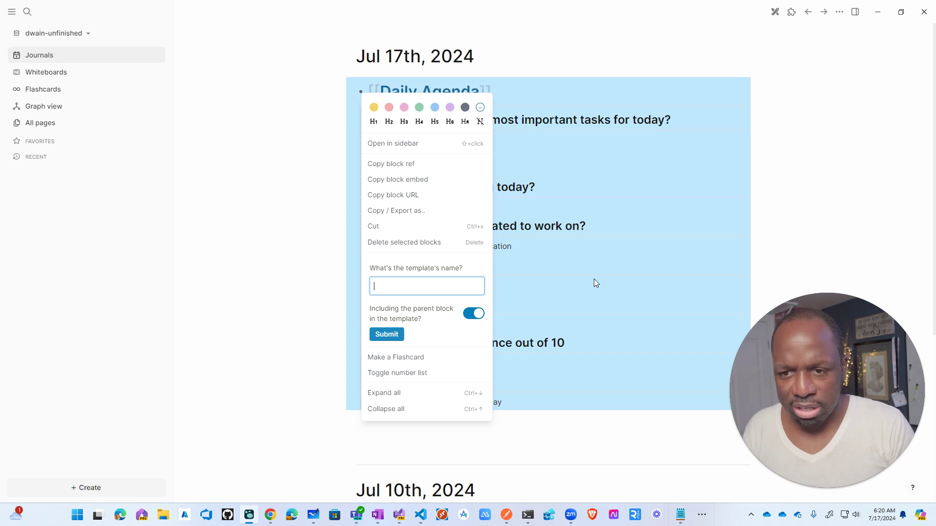
type("Di")
type("ily Agenda")
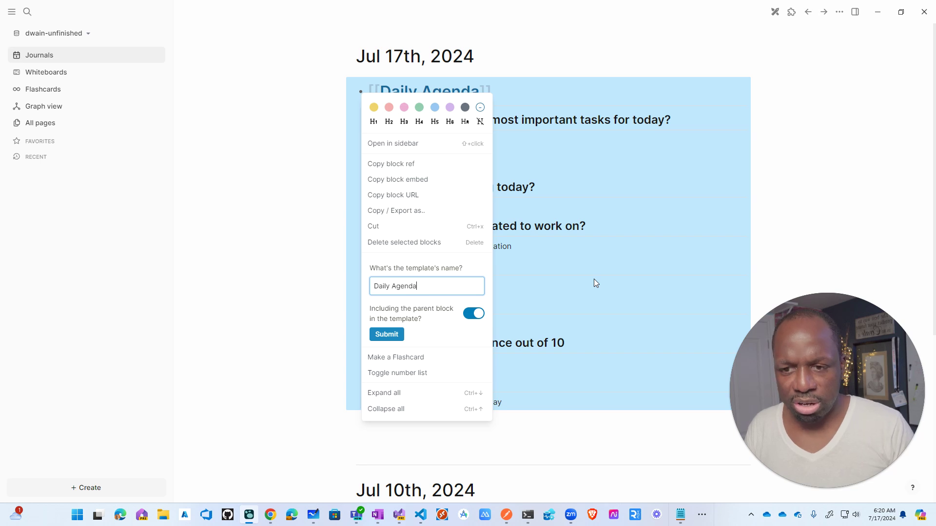
left_click(256, 292)
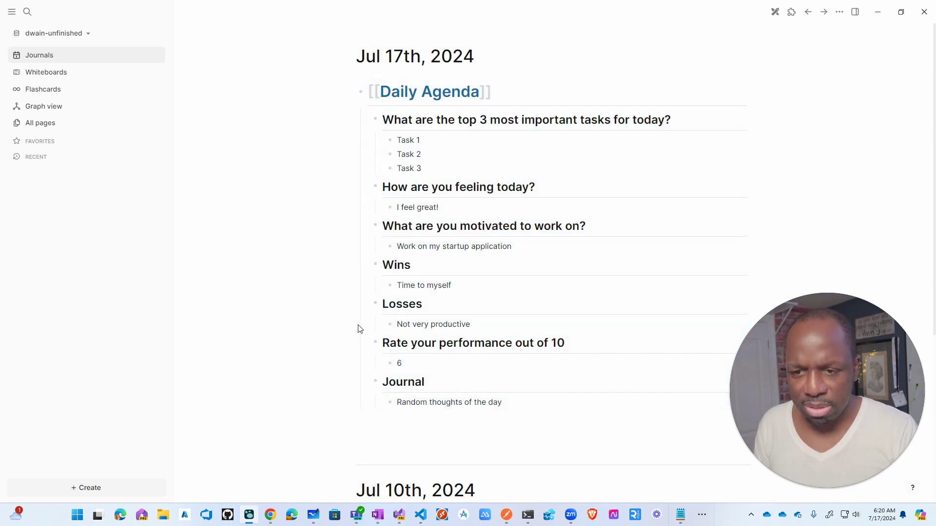
left_click(360, 94)
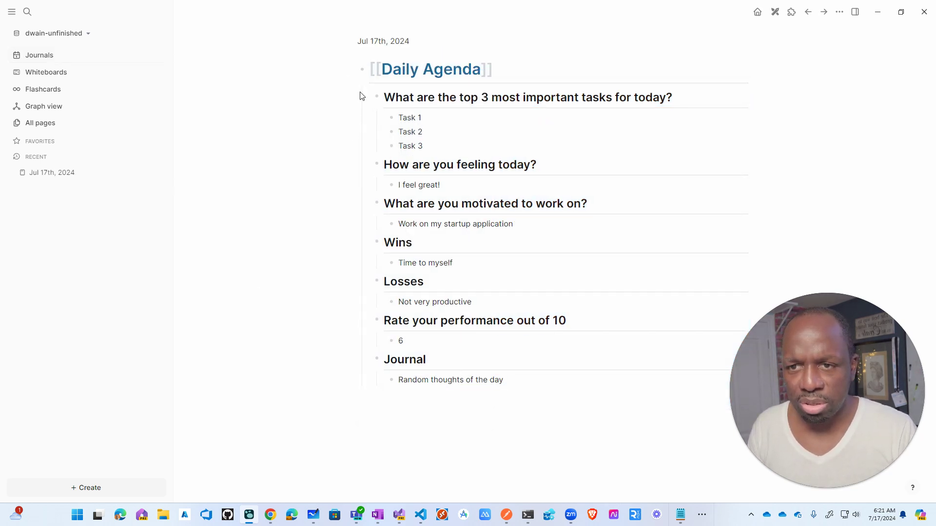
left_click(402, 72)
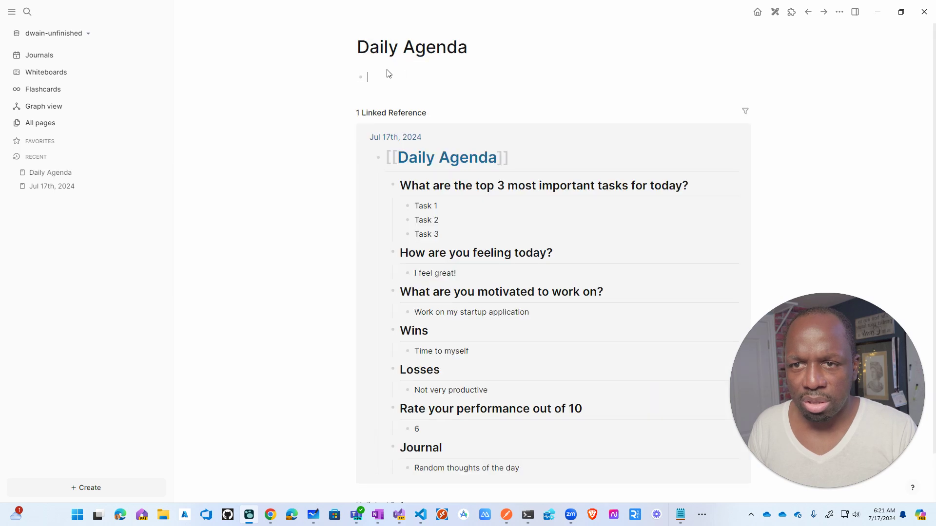
left_click(129, 59)
- Begin a template named 'Journal', abandon it, and return to the journals view
right_click(360, 93)
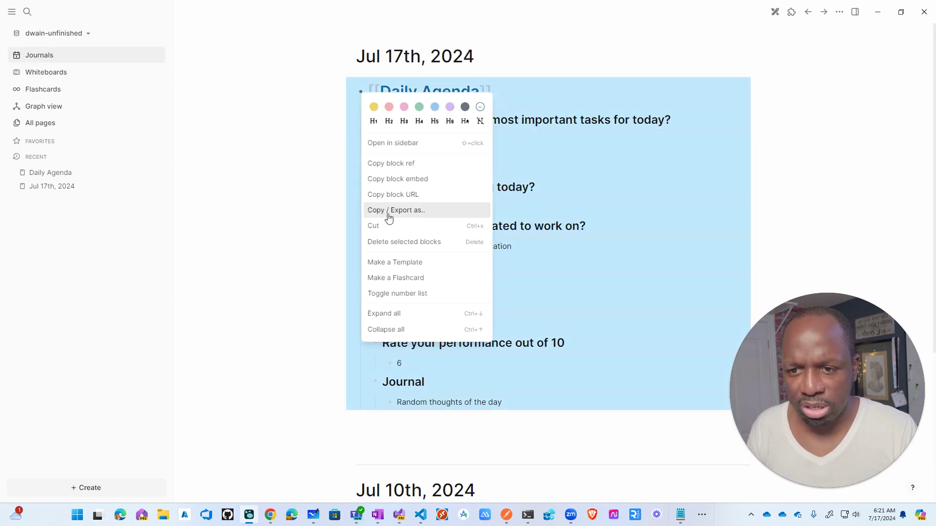
left_click(395, 262)
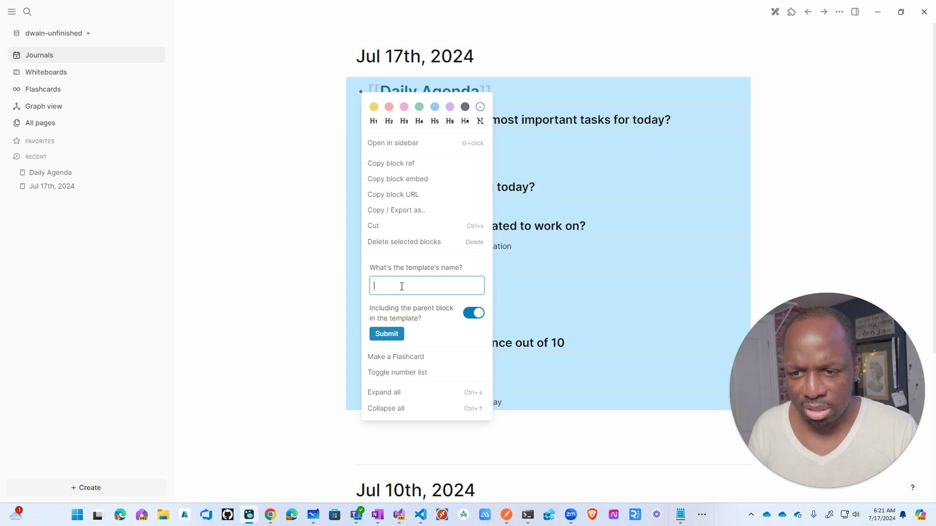
type("Journal")
key("Return")
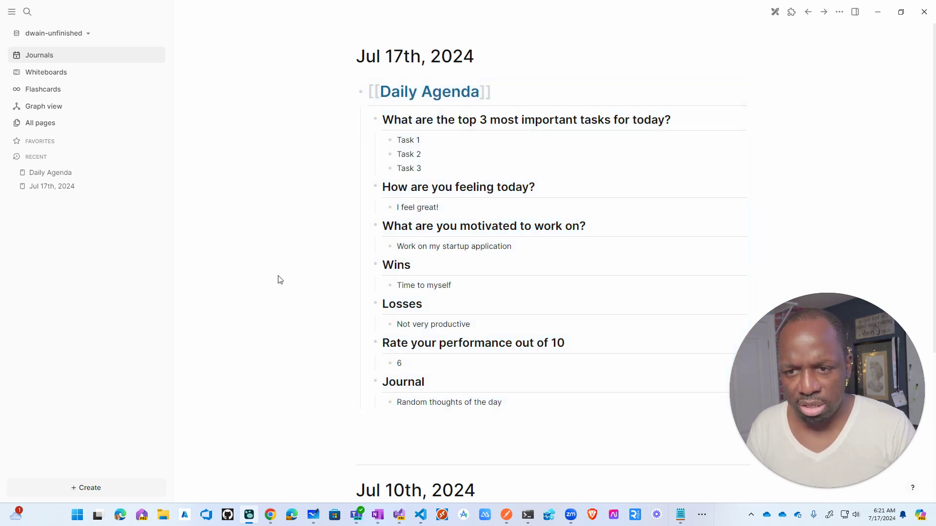
left_click(358, 93)
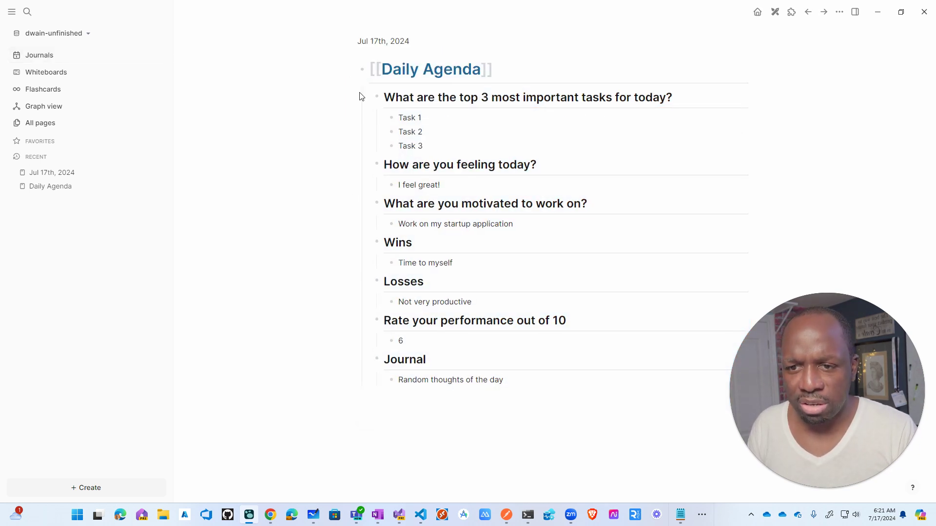
left_click(68, 59)
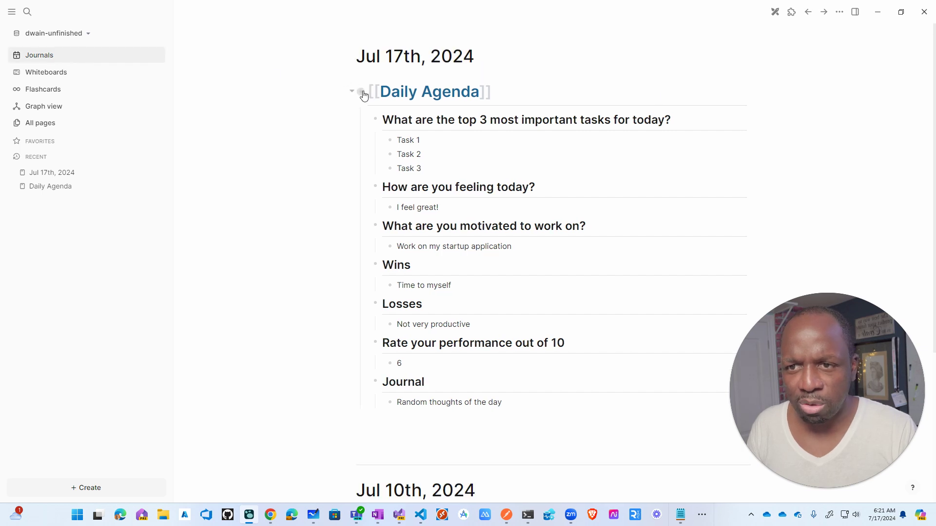
- Save the Daily Agenda block as a template named 'Daily Agenda'
right_click(363, 92)
left_click(416, 267)
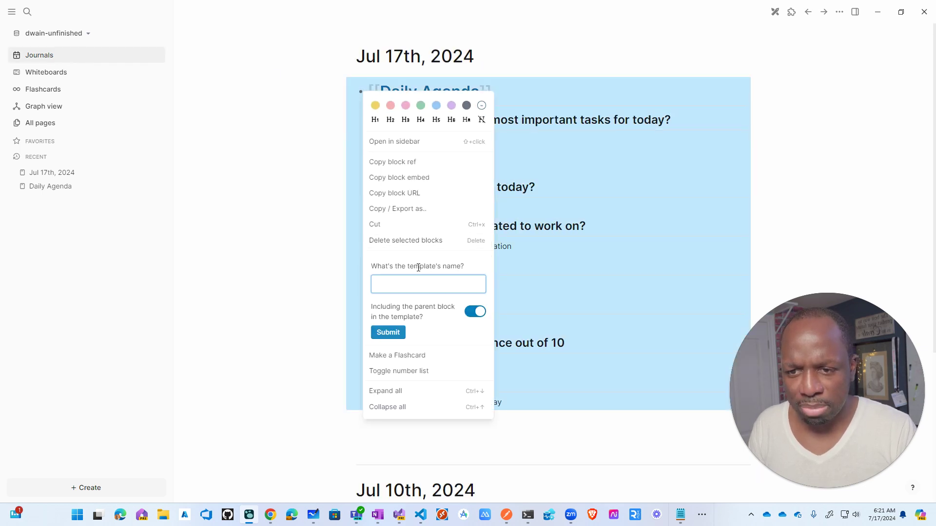
type("Daily Ag")
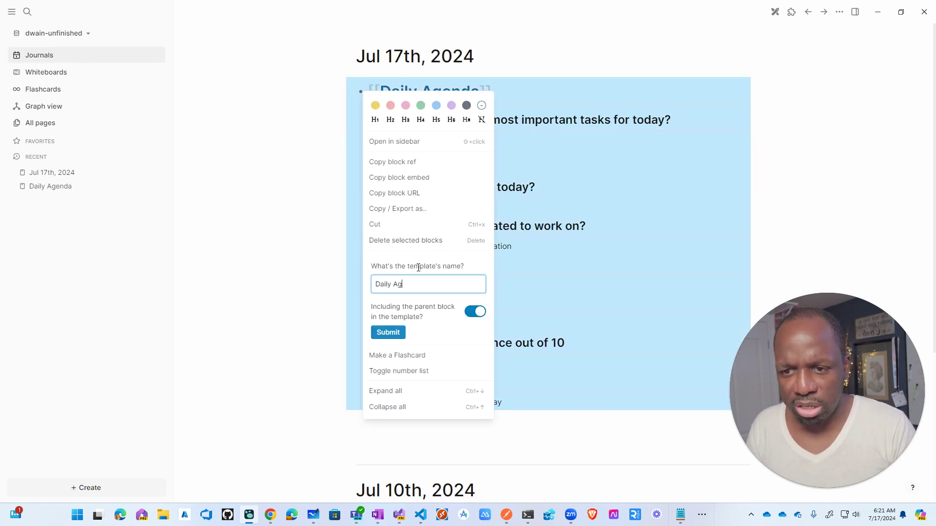
type("enda")
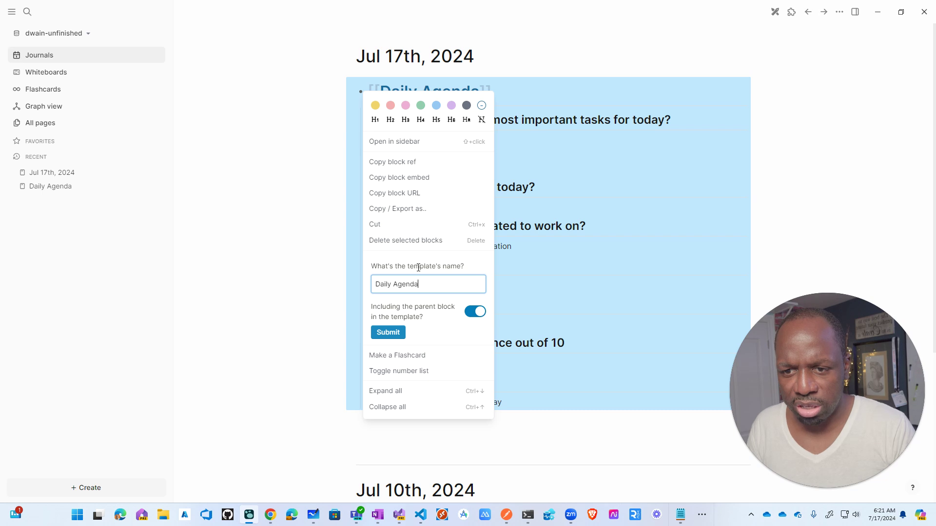
left_click(389, 333)
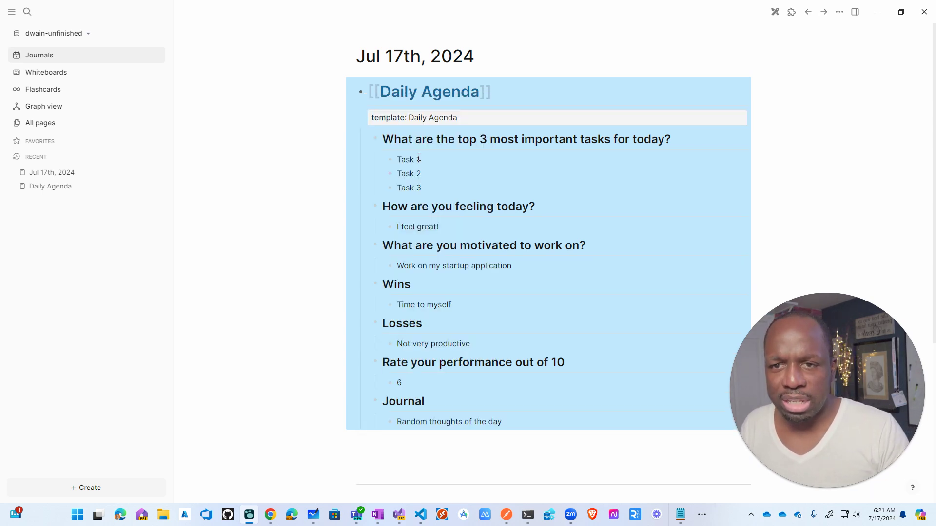
- Add an empty top-level block below 'Random thoughts of the day' and scroll to Jul 10th
mouse_move(410, 100)
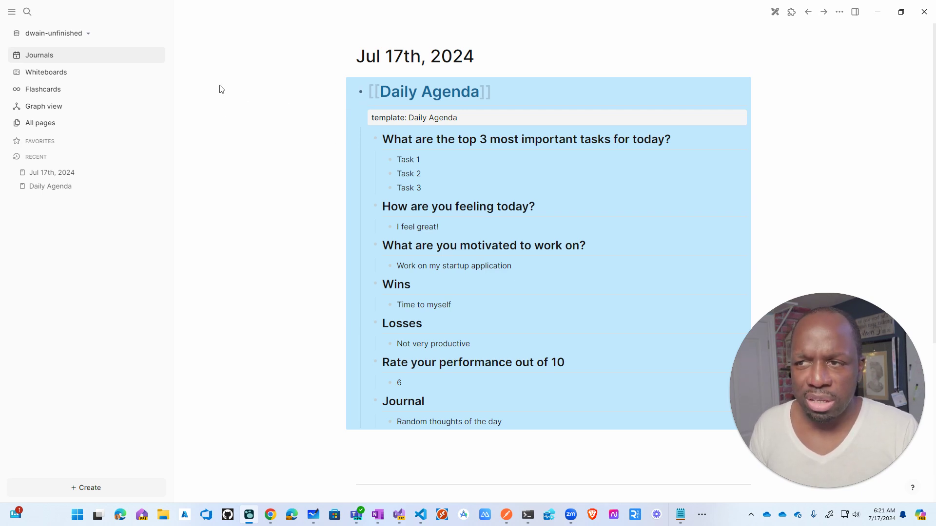
scroll(255, 130, "down", 5)
scroll(415, 220, "down", 1)
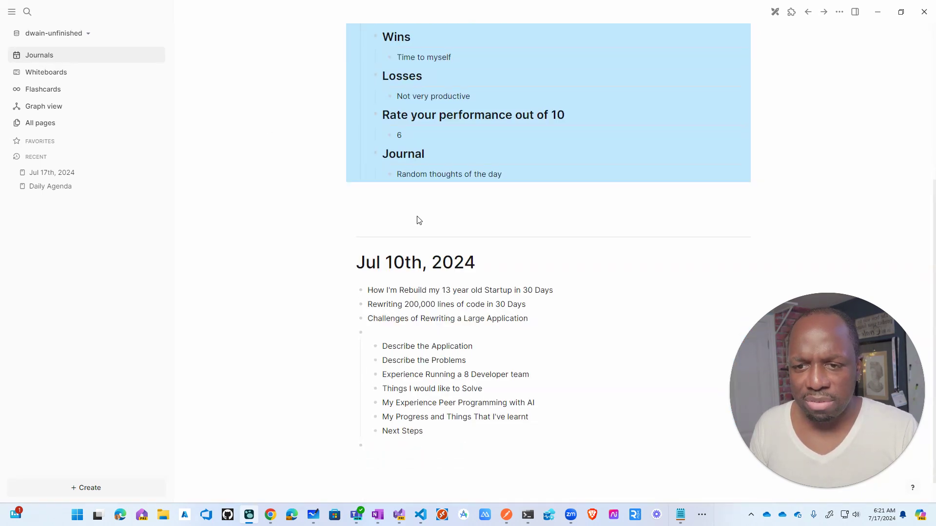
left_click(435, 412)
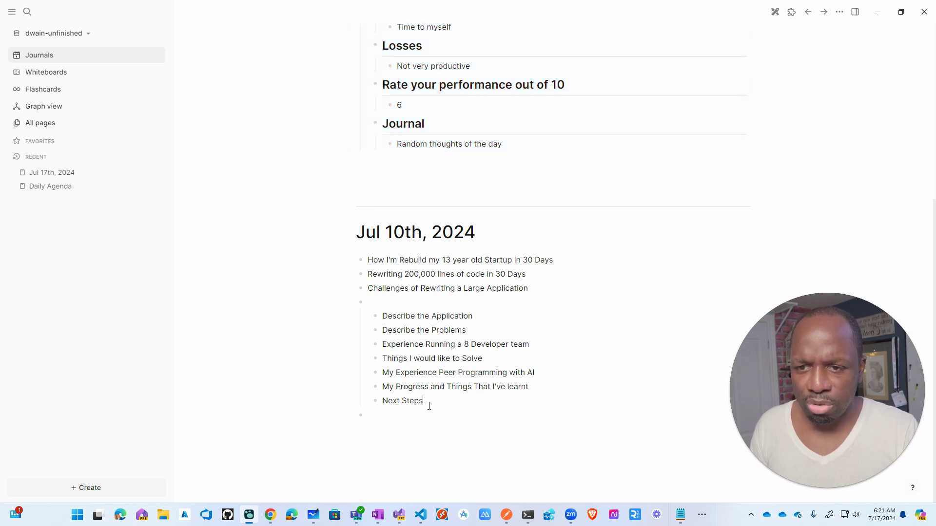
left_click_drag(429, 406, 361, 264)
scroll(437, 162, "up", 3)
scroll(437, 162, "up", 3)
left_click(511, 442)
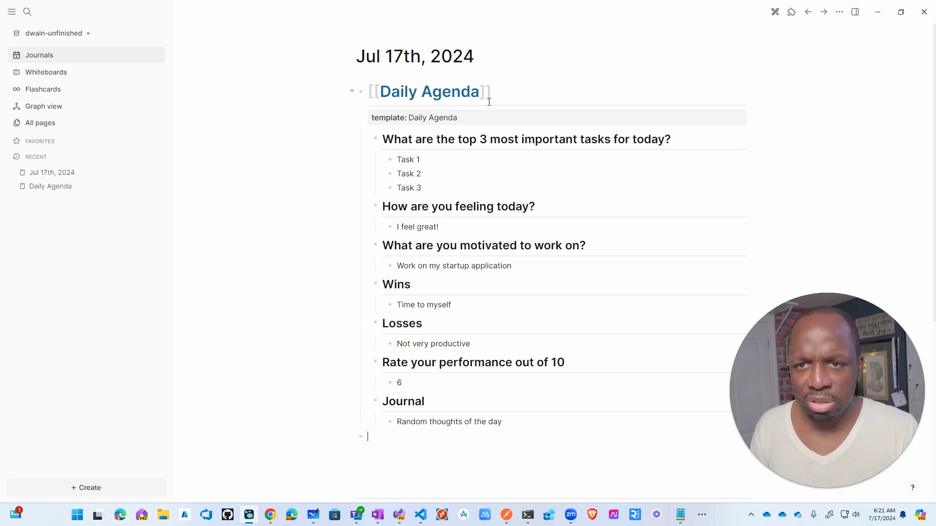
scroll(408, 276, "down", 6)
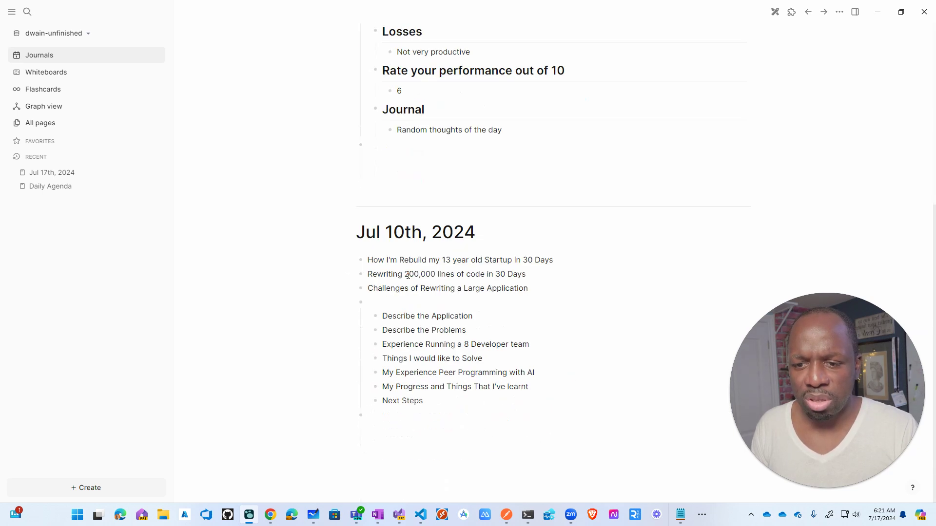
- Insert the Daily Agenda template via /tem at the top of Jul 10th and select the inserted blocks
left_click(369, 261)
key("Return")
key("Return")
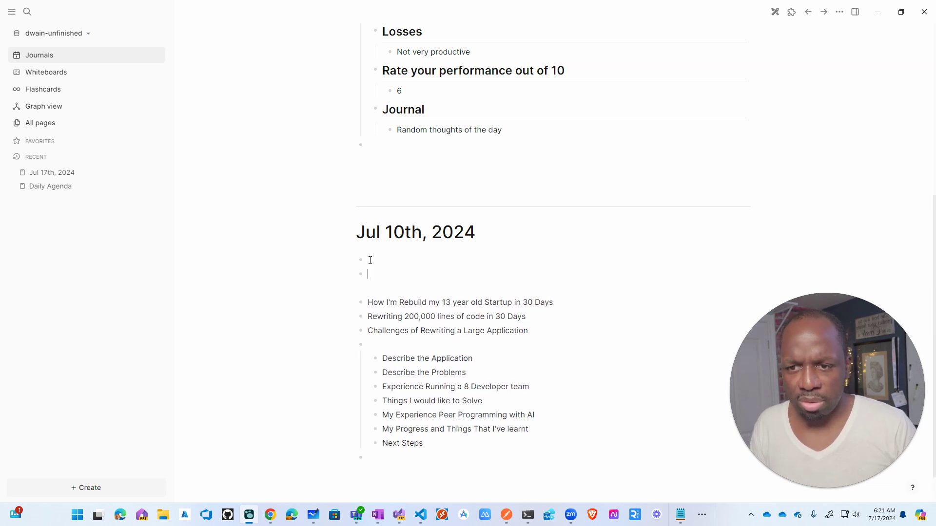
type("/tem")
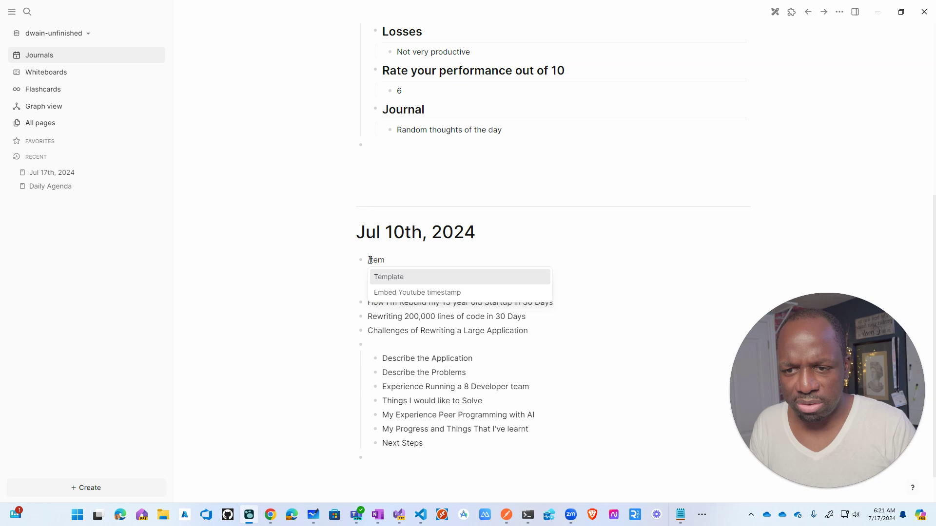
key("Return")
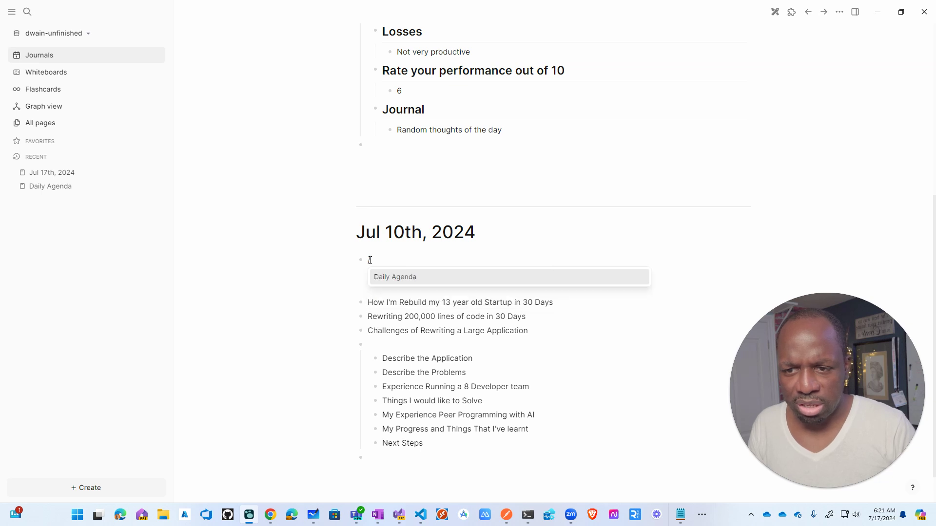
key("Return")
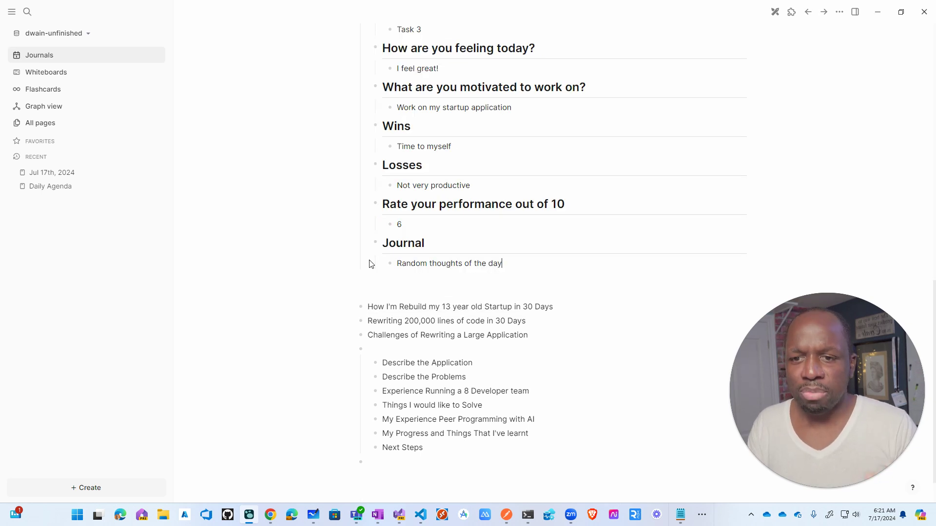
scroll(580, 247, "up", 9)
scroll(473, 229, "down", 5)
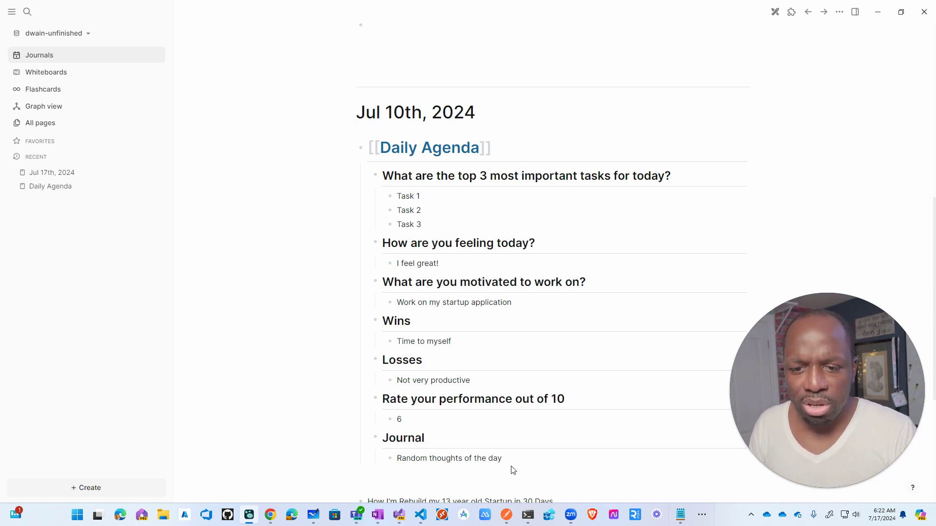
left_click_drag(508, 457, 372, 139)
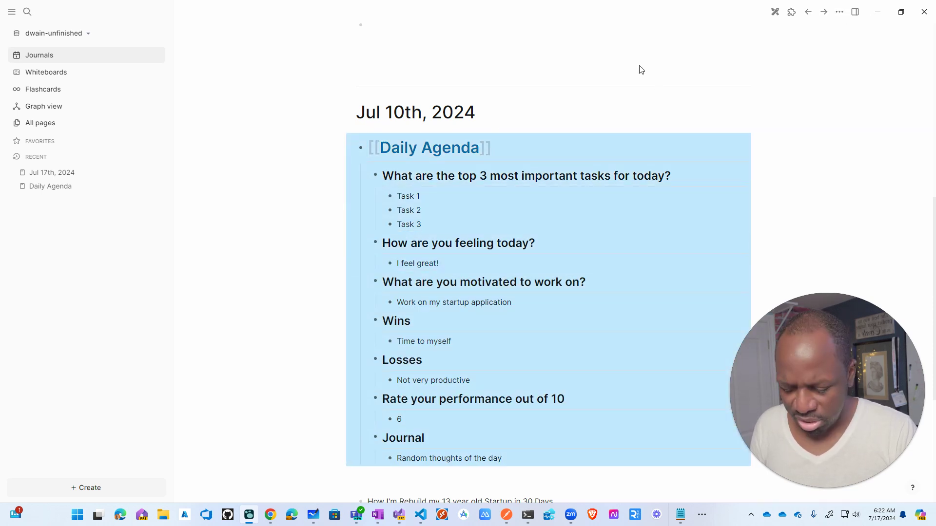
- Open Settings and try the global config.edn file
left_click(843, 16)
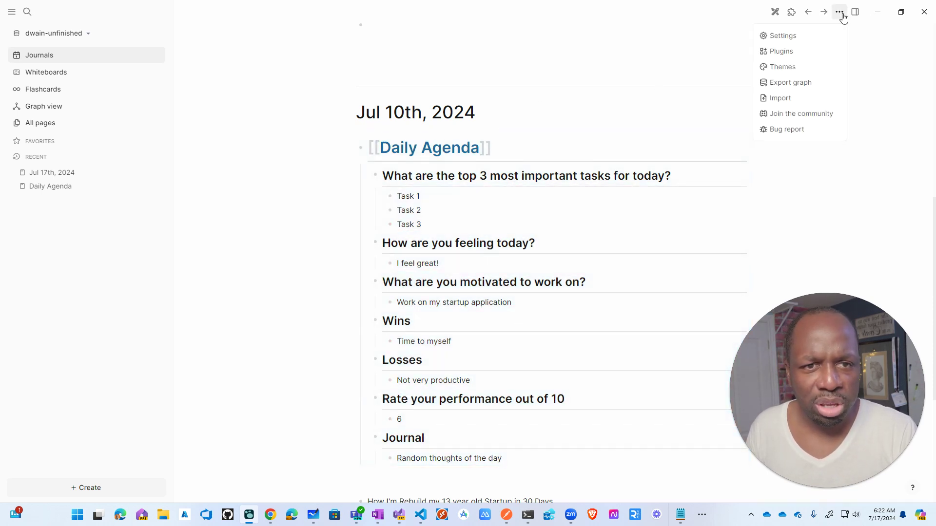
left_click(797, 37)
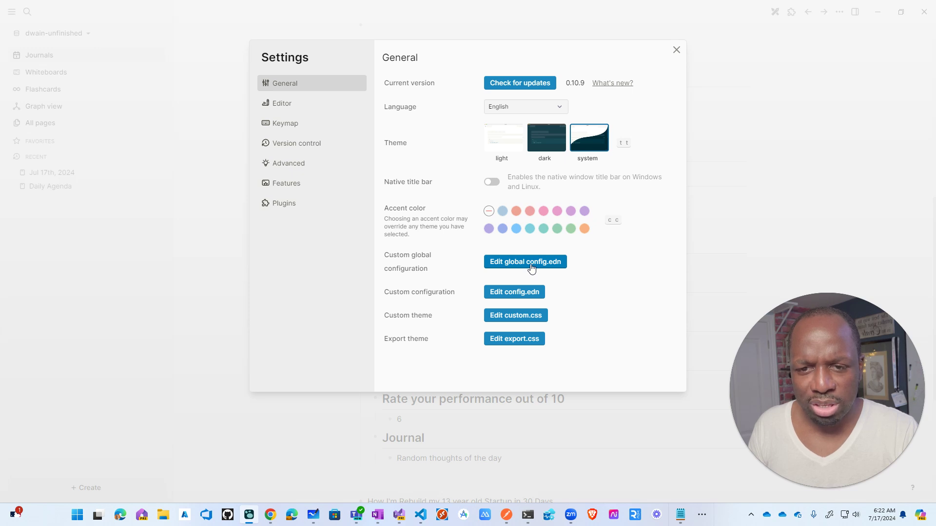
left_click(531, 268)
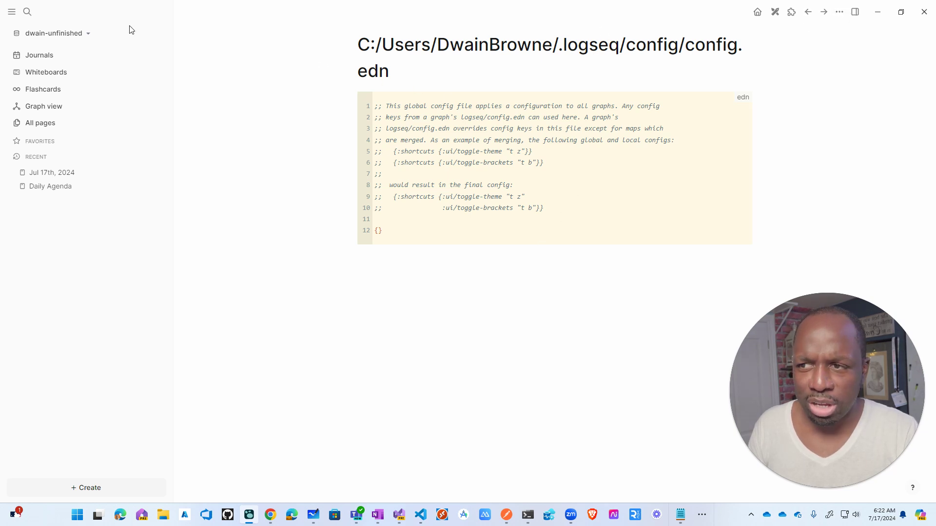
- Return to the Jul 17th, 2024 journal and reopen Settings on the General tab
left_click(59, 55)
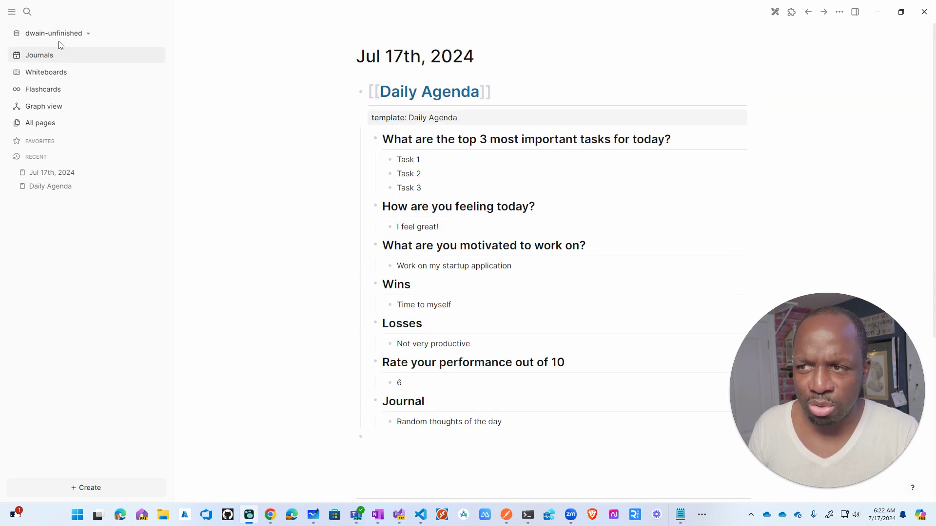
left_click(839, 12)
left_click(784, 36)
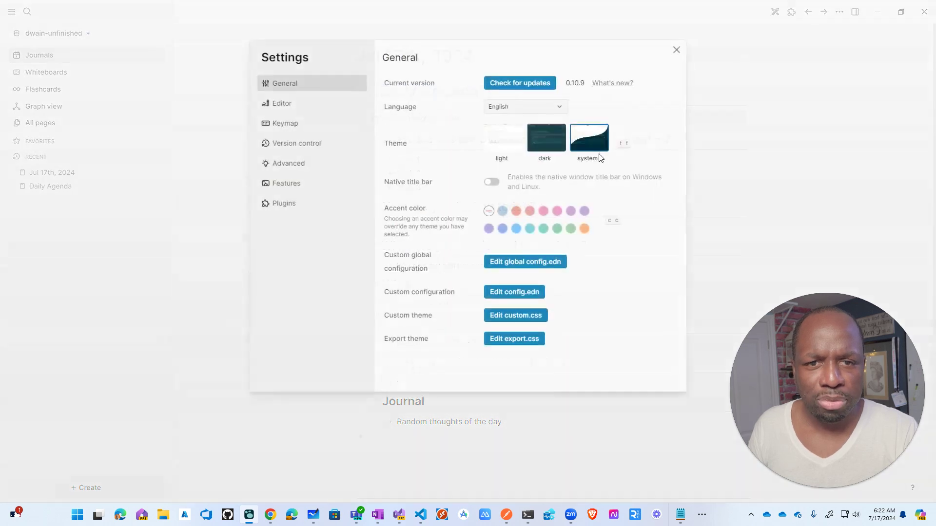
- In the graph's config.edn, fill the empty {:journals ""} entry on line 23 with "Daily Agenda"
left_click(515, 292)
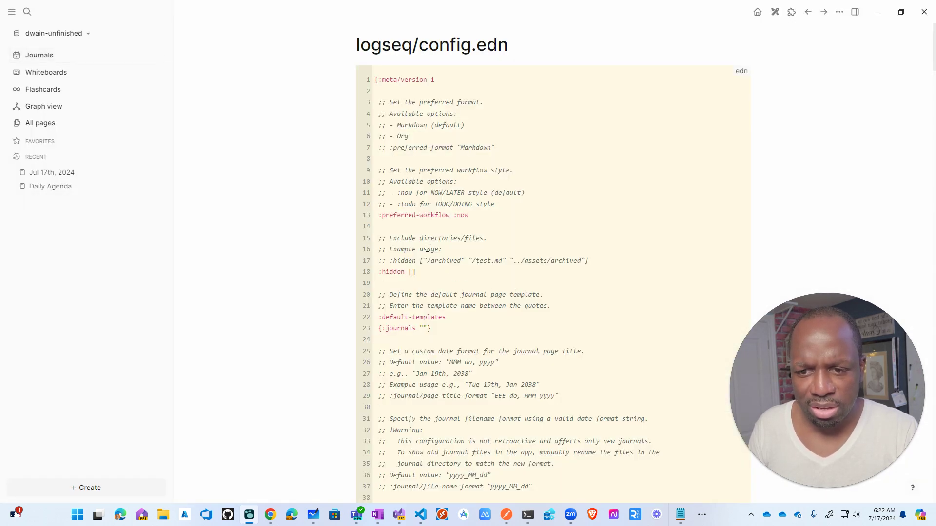
left_click(425, 328)
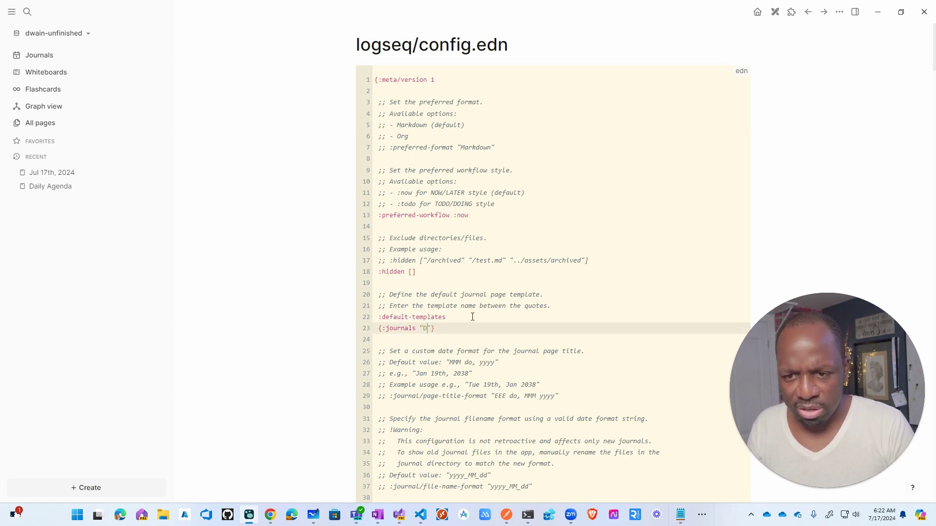
type("Daily Ag")
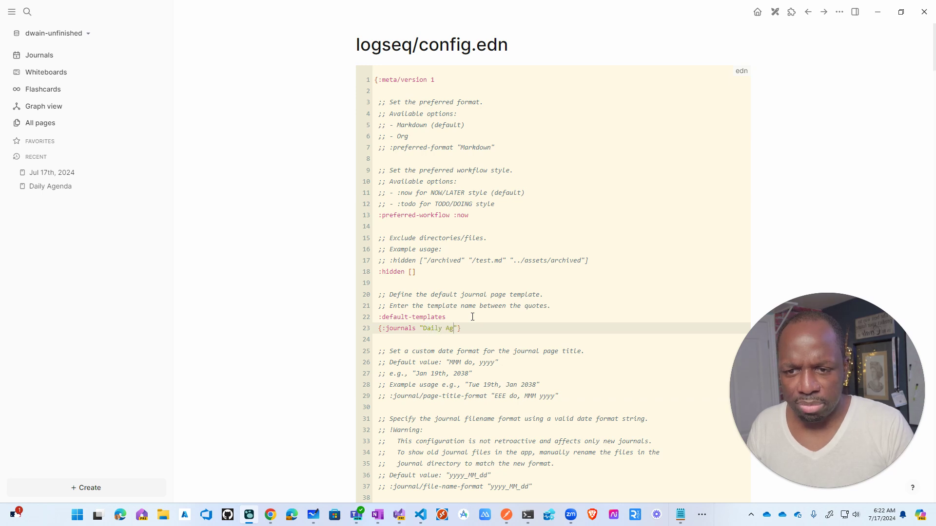
type("enda")
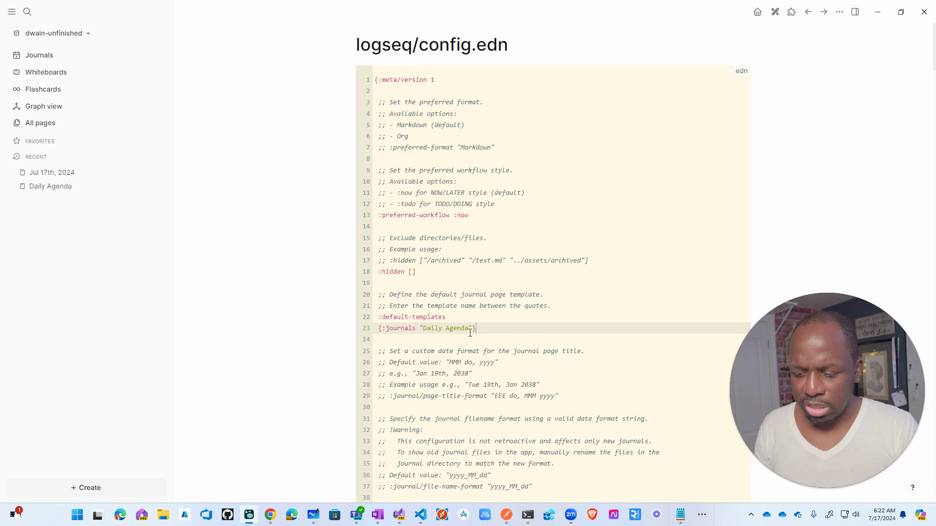
scroll(571, 292, "down", 10)
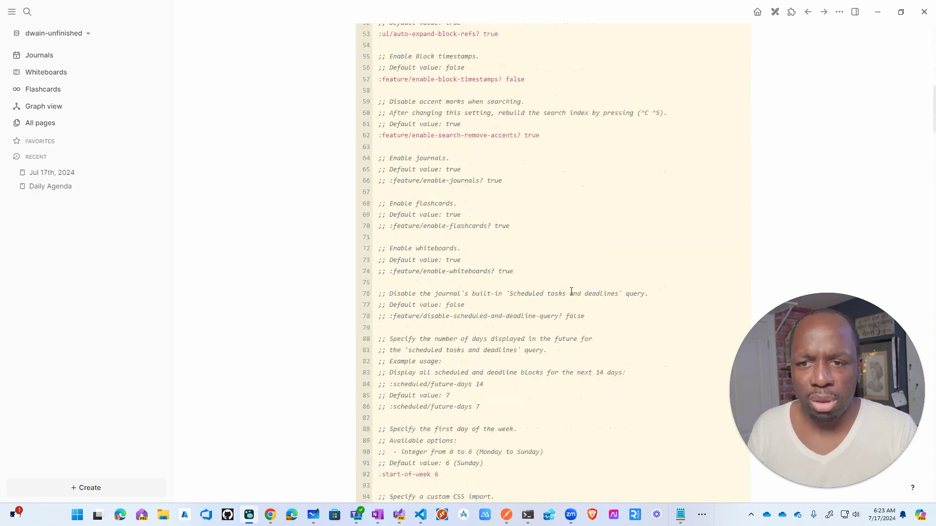
scroll(570, 292, "up", 10)
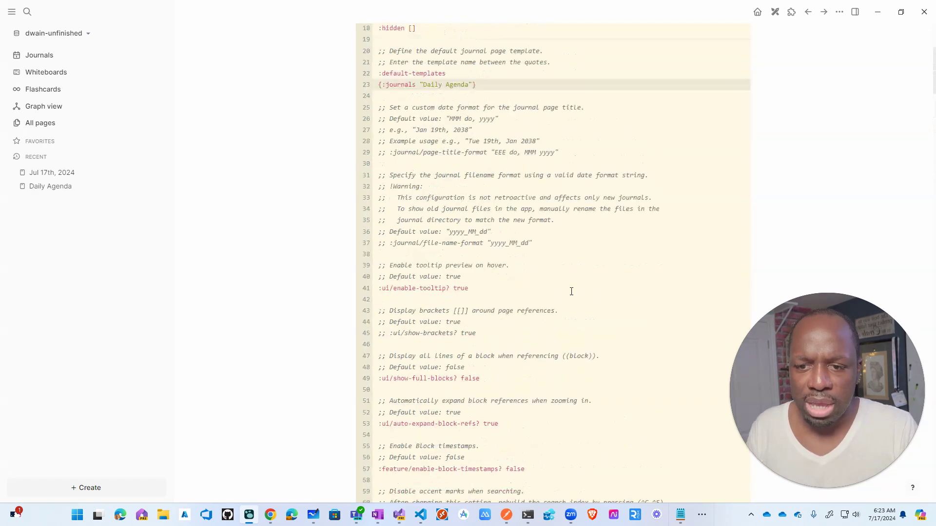
- Check the Jul 17th, 2024 and Daily Agenda pages under Recent, then return to Journals
left_click(48, 57)
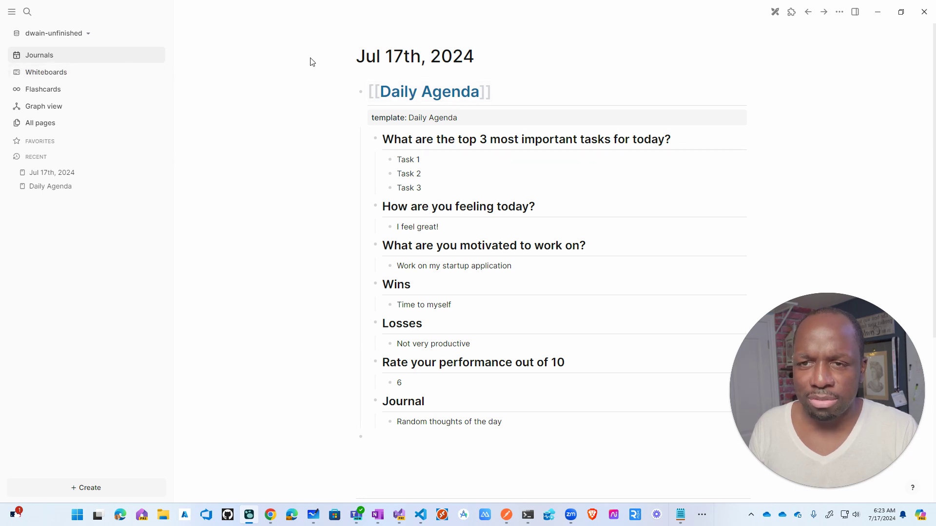
left_click(67, 175)
left_click(65, 190)
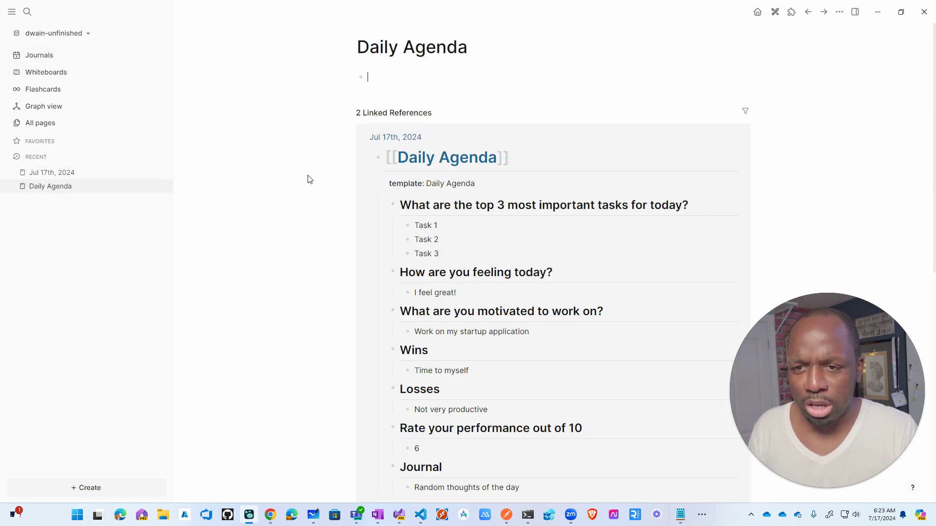
left_click(64, 56)
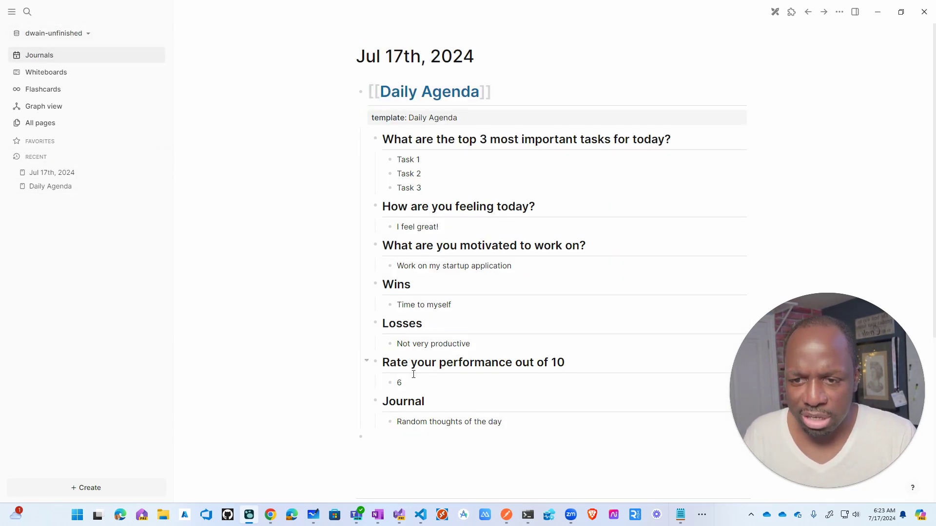
- Select the entire Daily Agenda template block on the Jul 17th journal
left_click(523, 425)
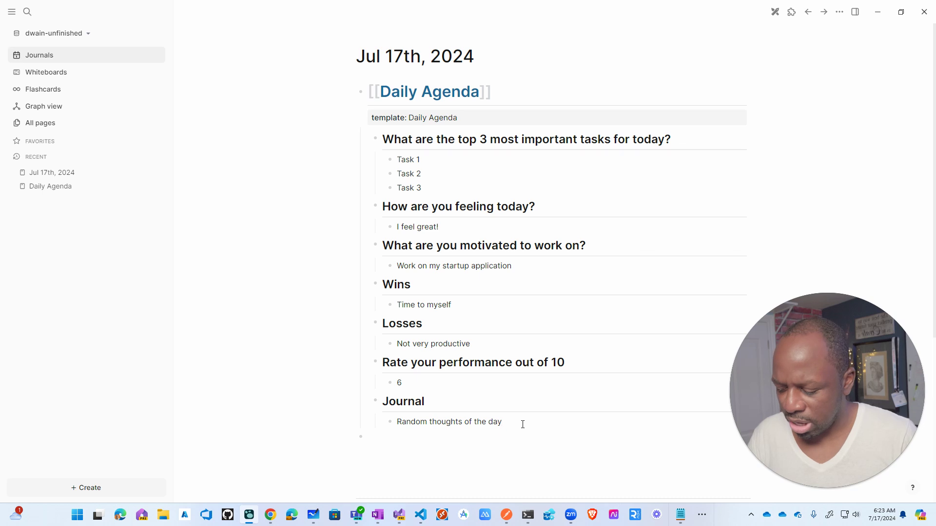
key("shift+Up")
key("shift+Up")
key("shift+Up")
key("shift+Up")
key("shift+Up")
key("shift+Up")
key("shift+Up")
key("shift+Up")
key("shift+Up")
key("shift+Up")
key("shift+Up")
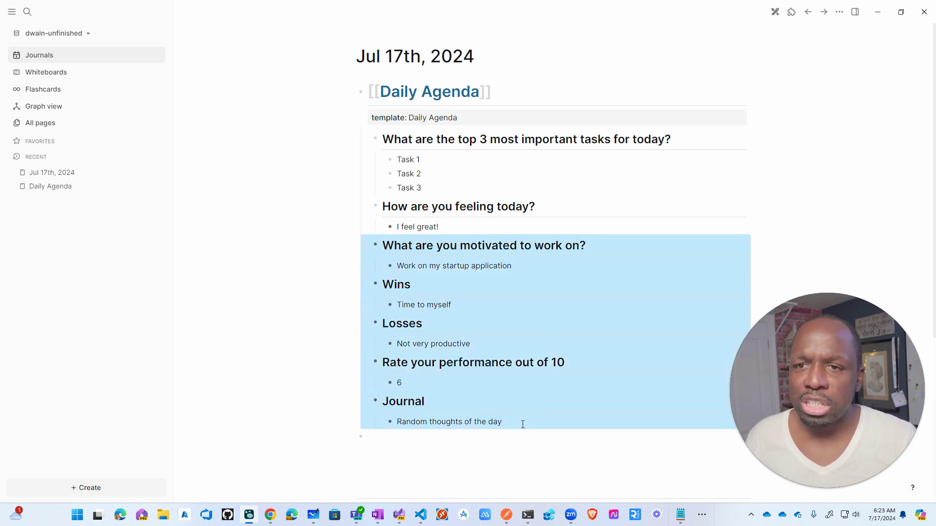
key("shift+Up")
key("shift+Up")
key("shift+Up")
key("shift+Up")
key("shift+Up")
key("shift+Up")
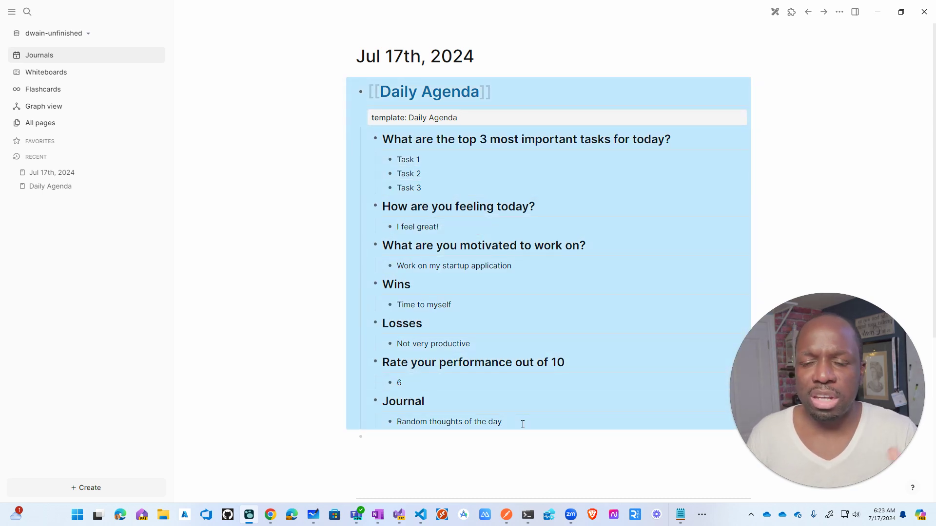